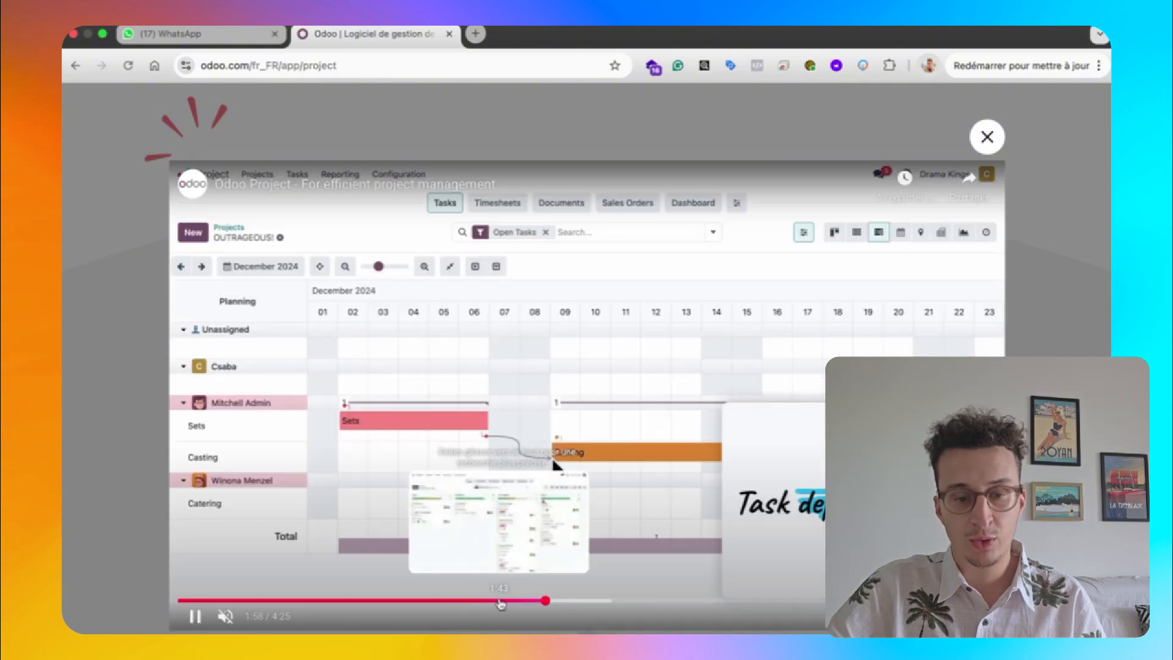
# Skim ahead through the Odoo Project presentation video on efficient project management
pyautogui.click(499, 602)
pyautogui.click(537, 602)
pyautogui.click(583, 602)
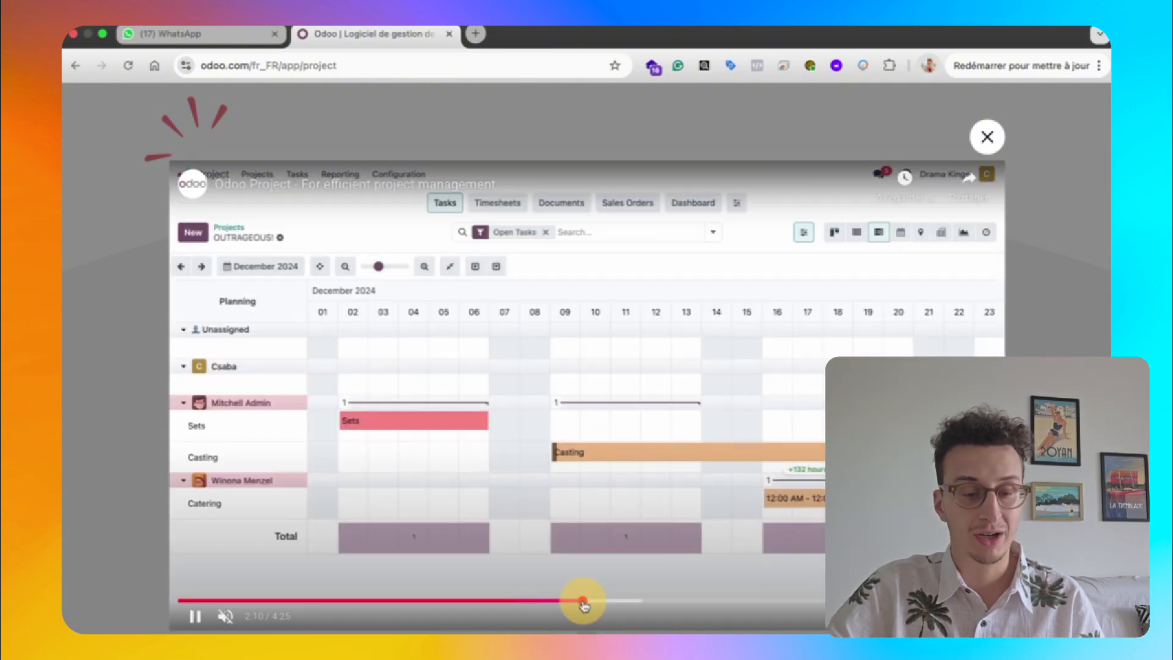
pyautogui.click(615, 604)
pyautogui.click(675, 602)
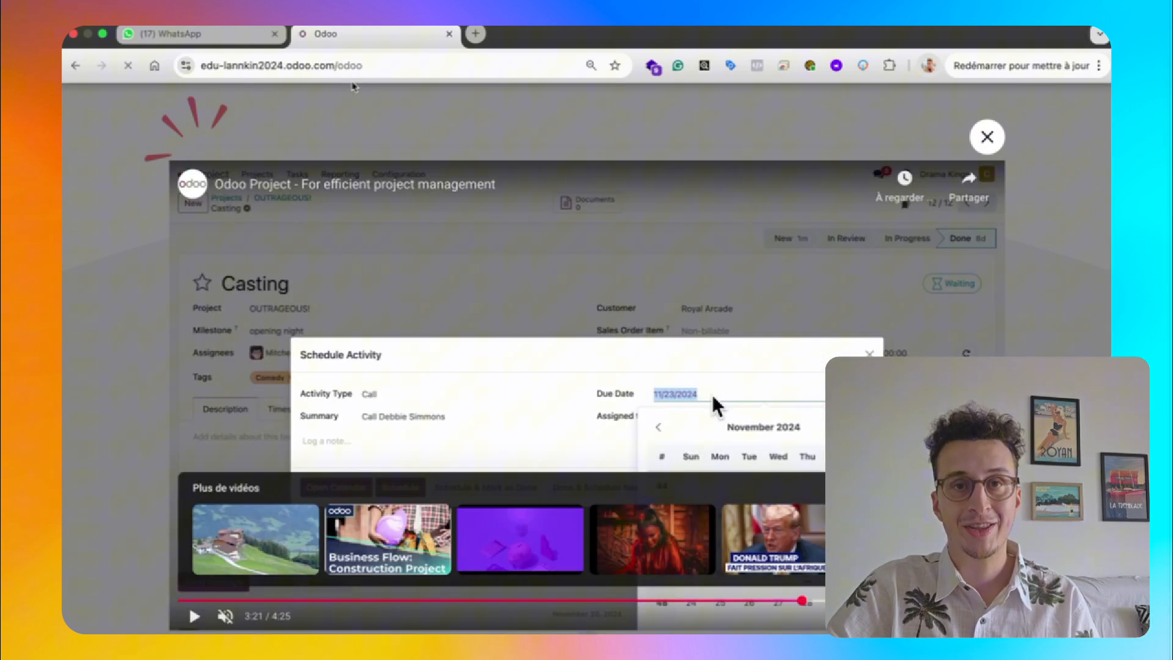
# Open the Projet app's overview of all projects and unfold the Fait stage
pyautogui.click(354, 87)
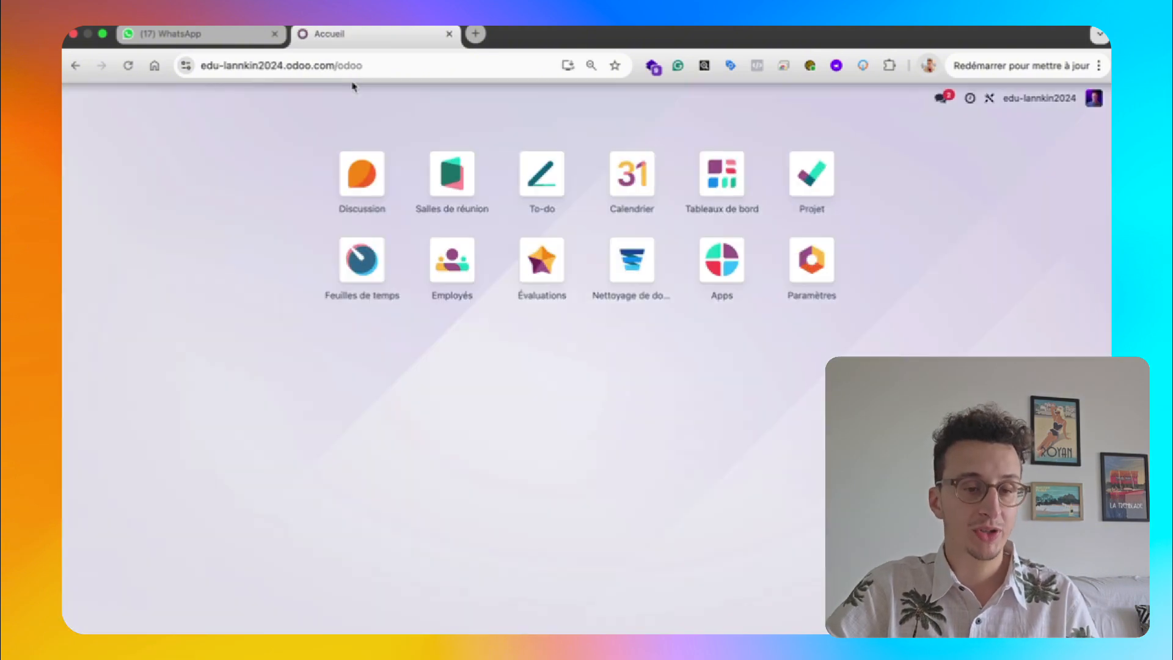
pyautogui.click(811, 174)
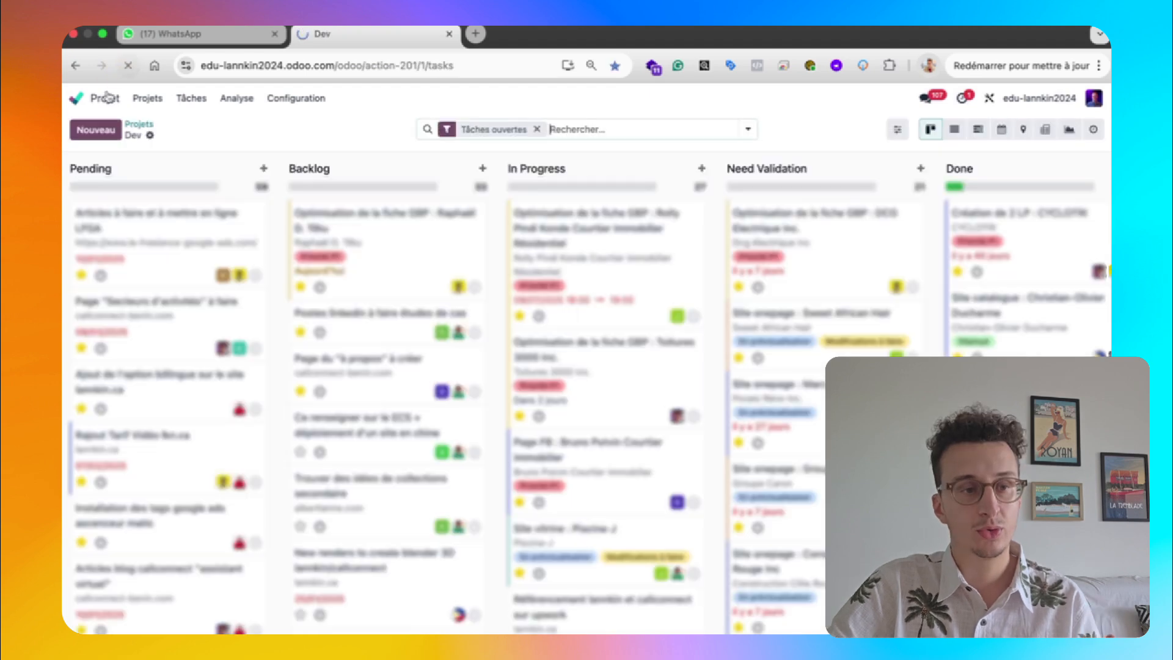
pyautogui.click(96, 100)
pyautogui.click(822, 198)
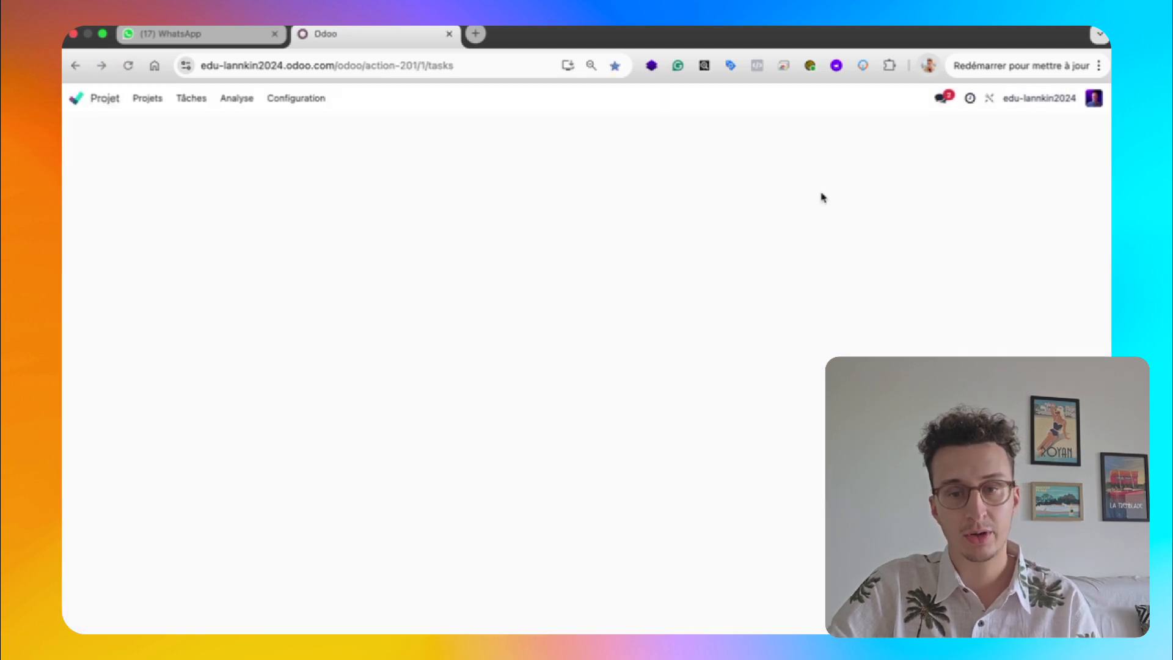
pyautogui.click(142, 126)
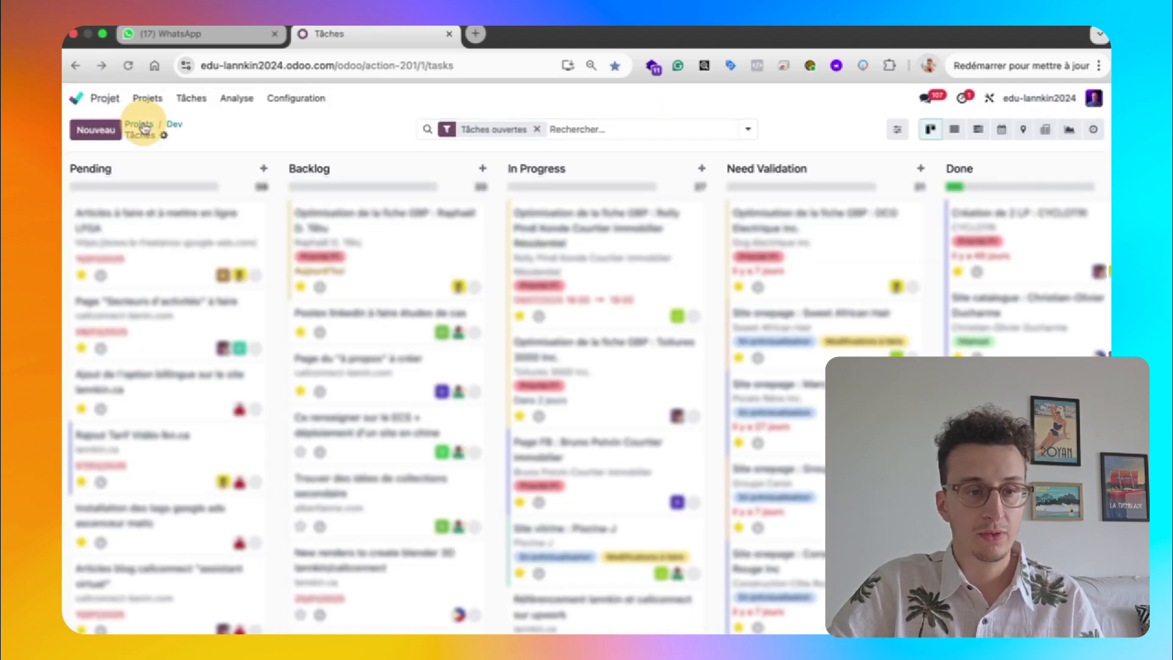
pyautogui.click(525, 529)
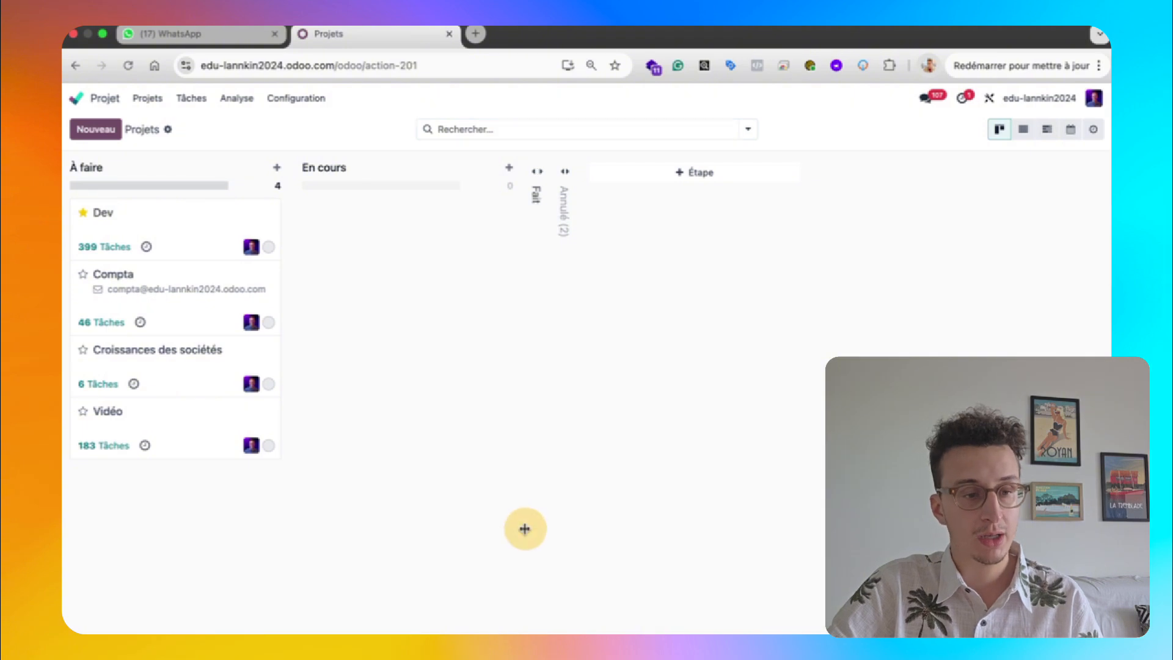
# Create a project named "test" in the À faire stage
pyautogui.click(278, 168)
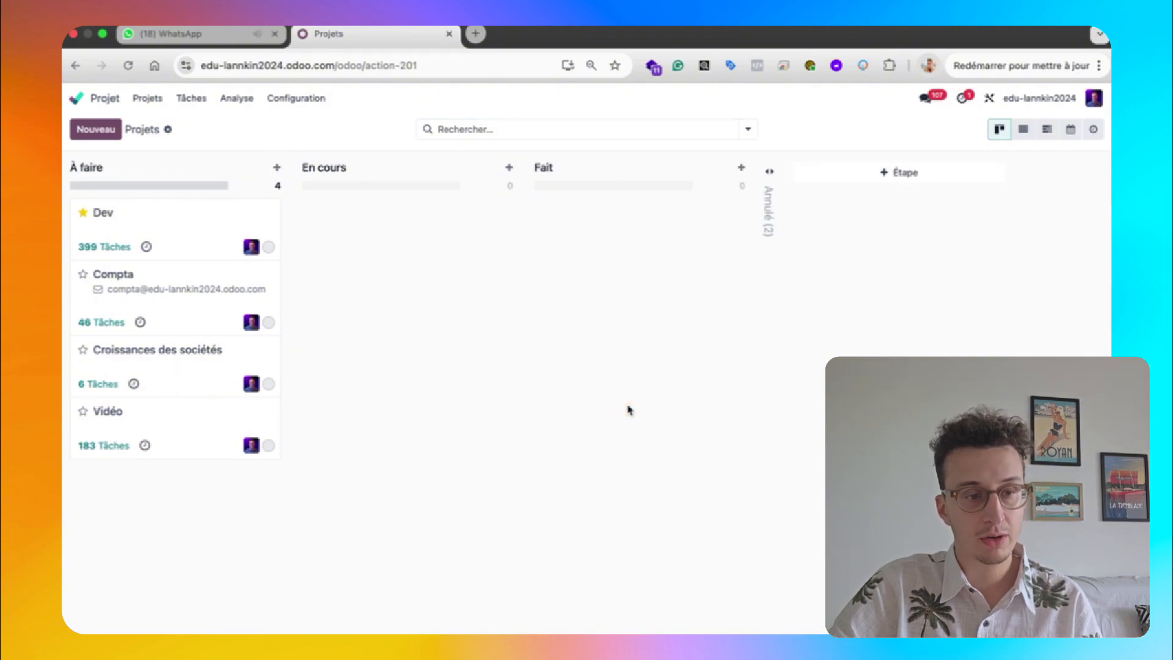
pyautogui.write('tes')
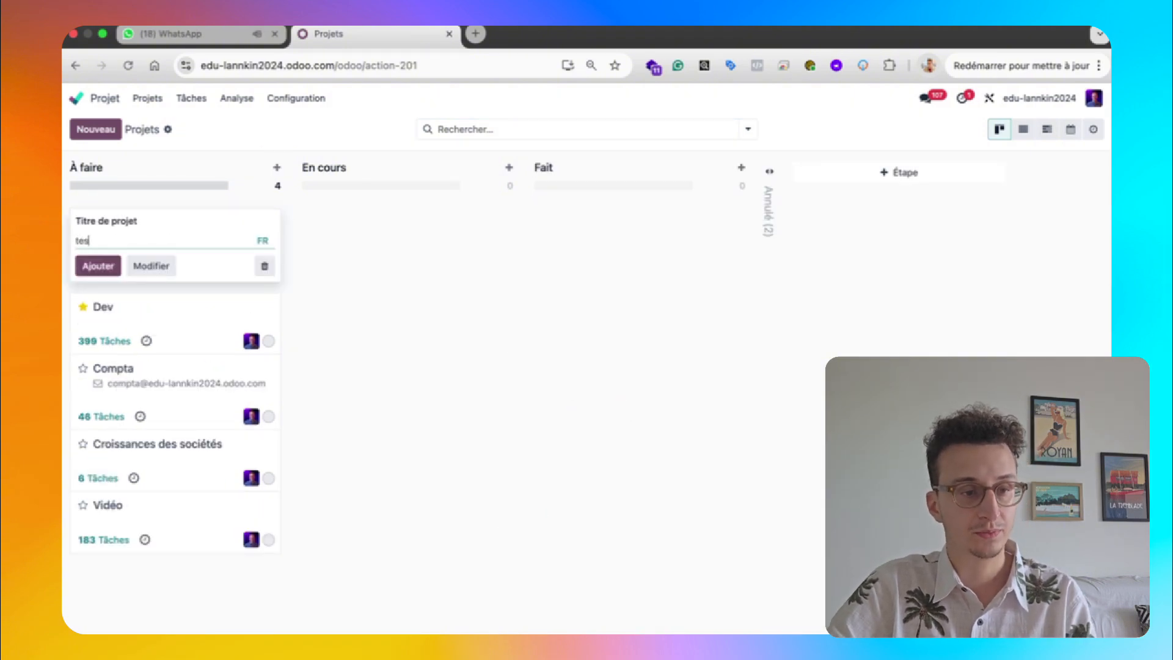
pyautogui.write('t')
pyautogui.click(103, 265)
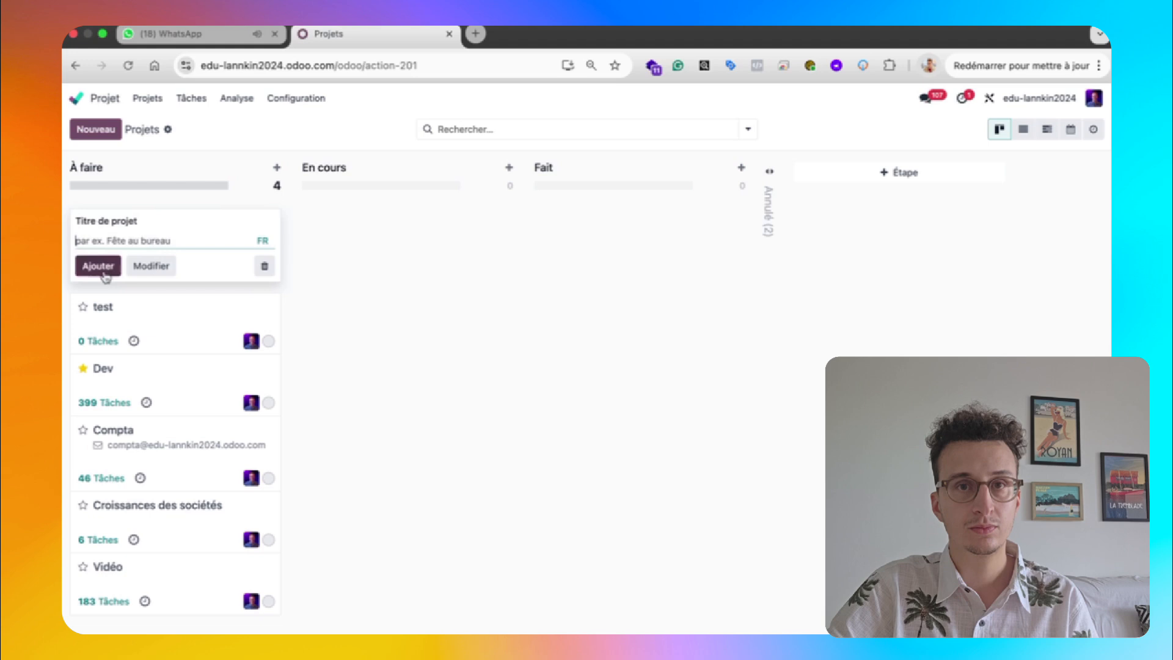
# Open the test project and add a first task stage named "backlog"
pyautogui.click(160, 323)
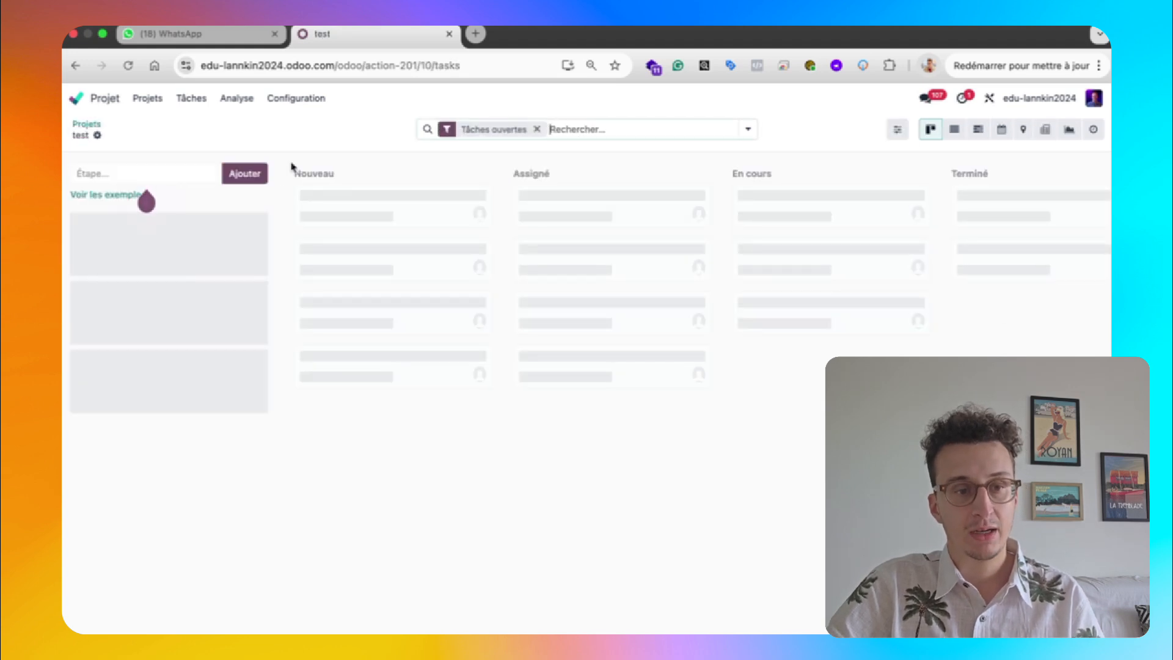
pyautogui.click(264, 174)
pyautogui.click(167, 172)
pyautogui.write('ba')
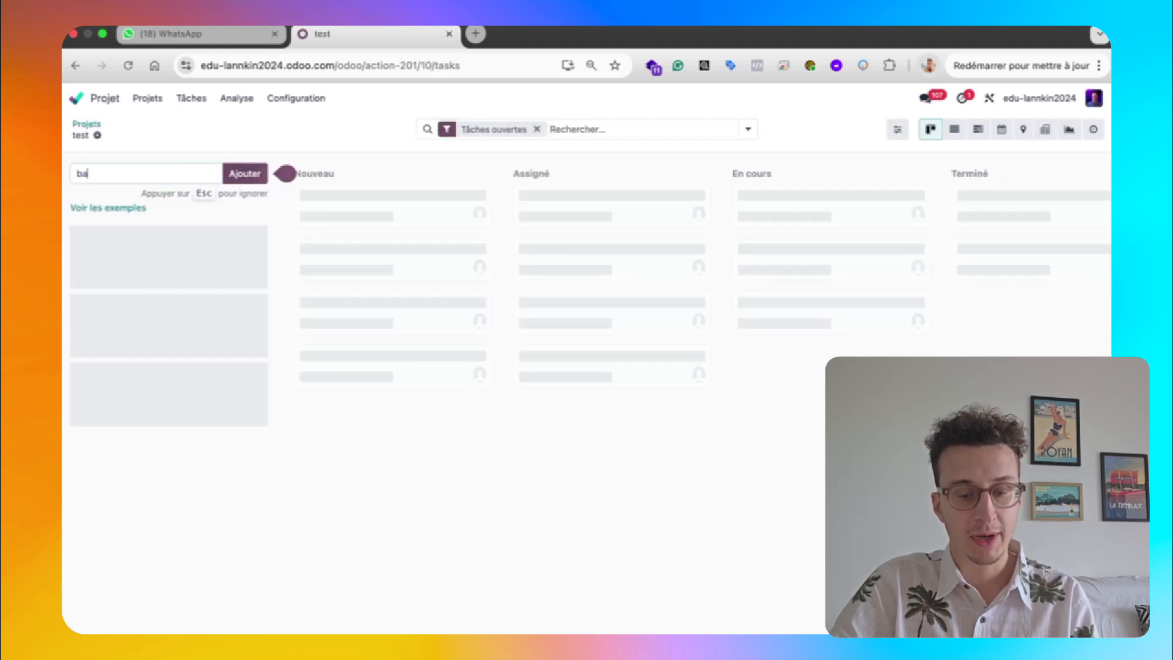
pyautogui.write('cklog')
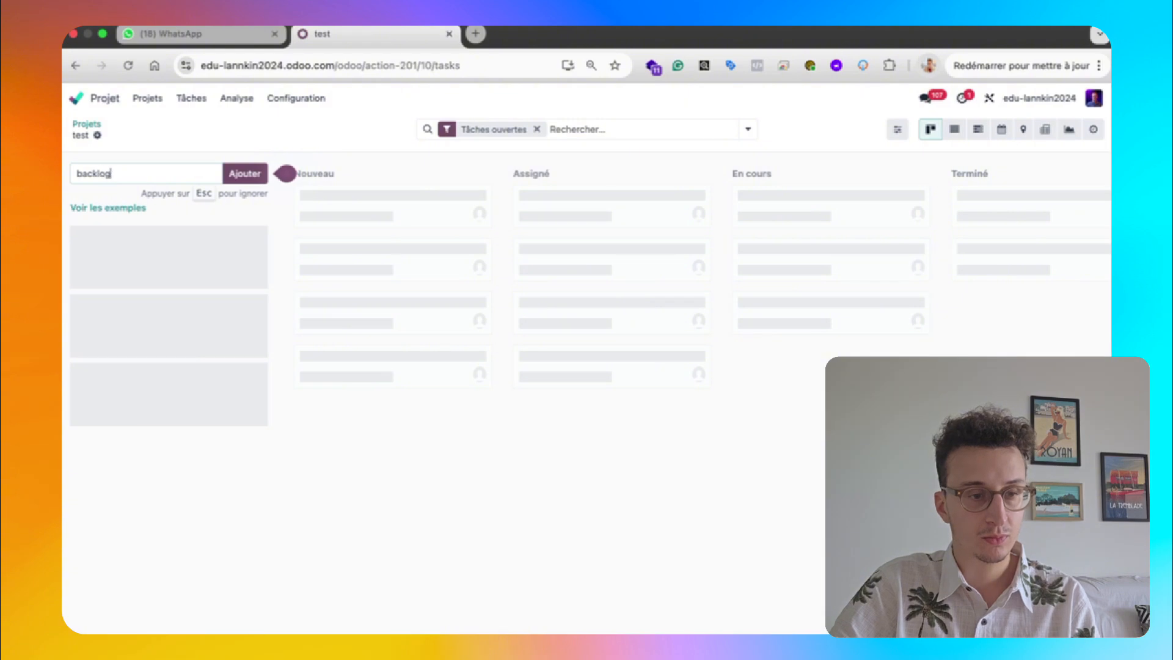
pyautogui.press('Return')
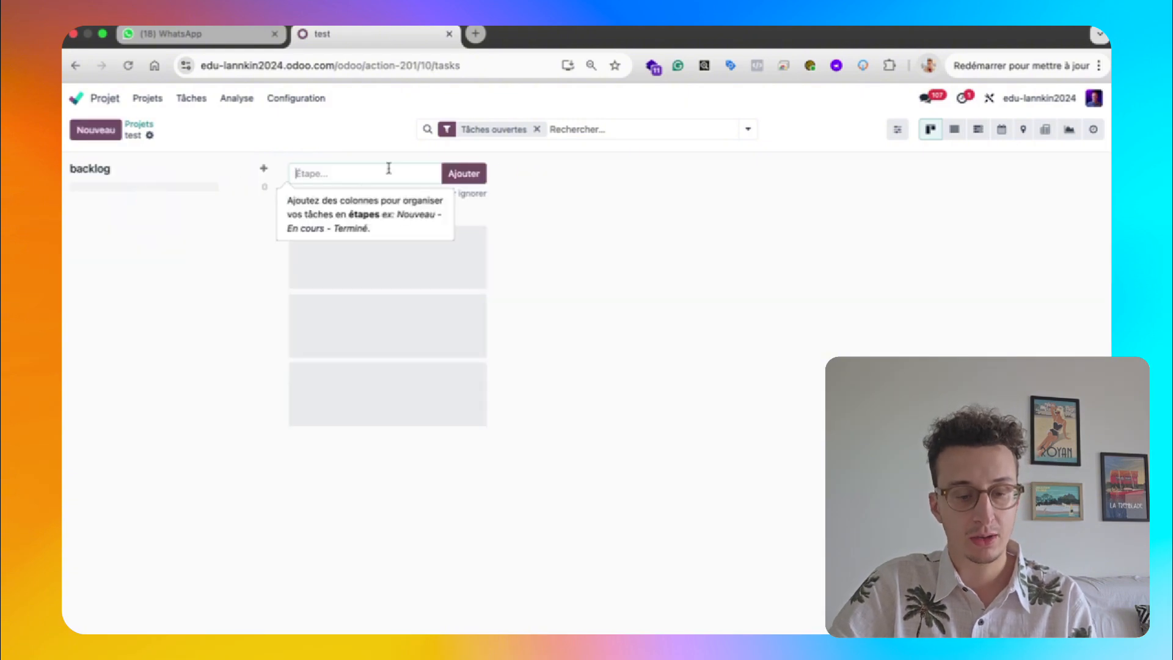
# Add two more stages named "in progress" and "done" to the test project
pyautogui.write('in progress')
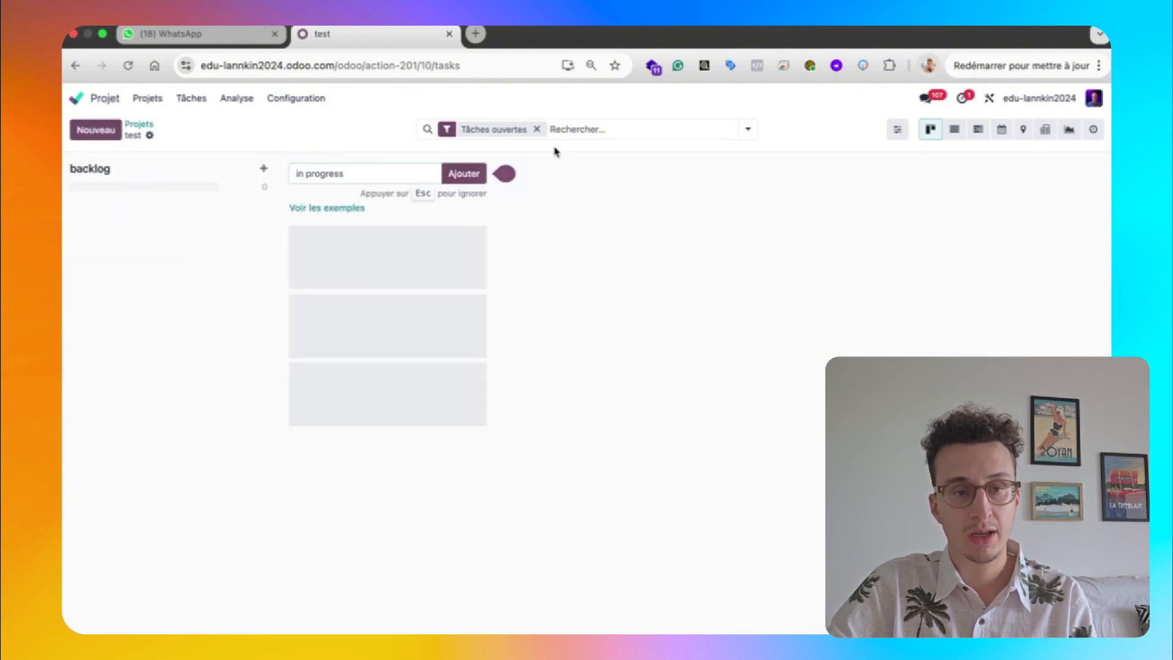
pyautogui.click(472, 175)
pyautogui.click(614, 171)
pyautogui.write('do')
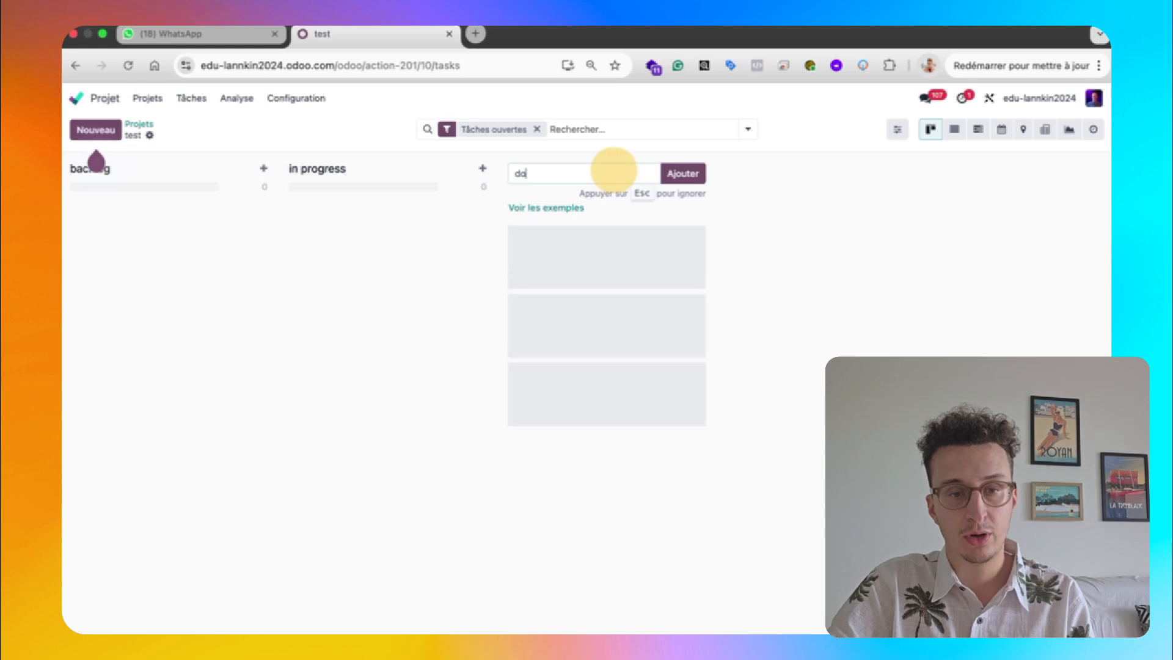
pyautogui.write('ne')
pyautogui.click(683, 174)
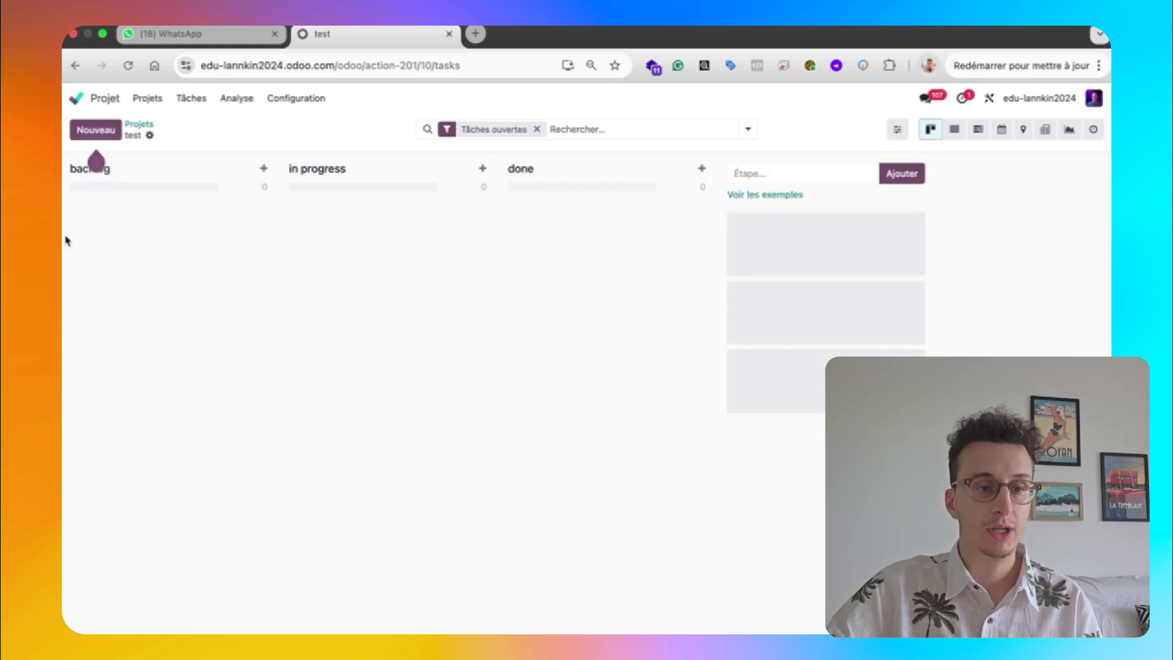
# Create the task "Rédiger 3 articles SEO pour le blog" in the backlog stage and assign it to a team member
pyautogui.click(263, 170)
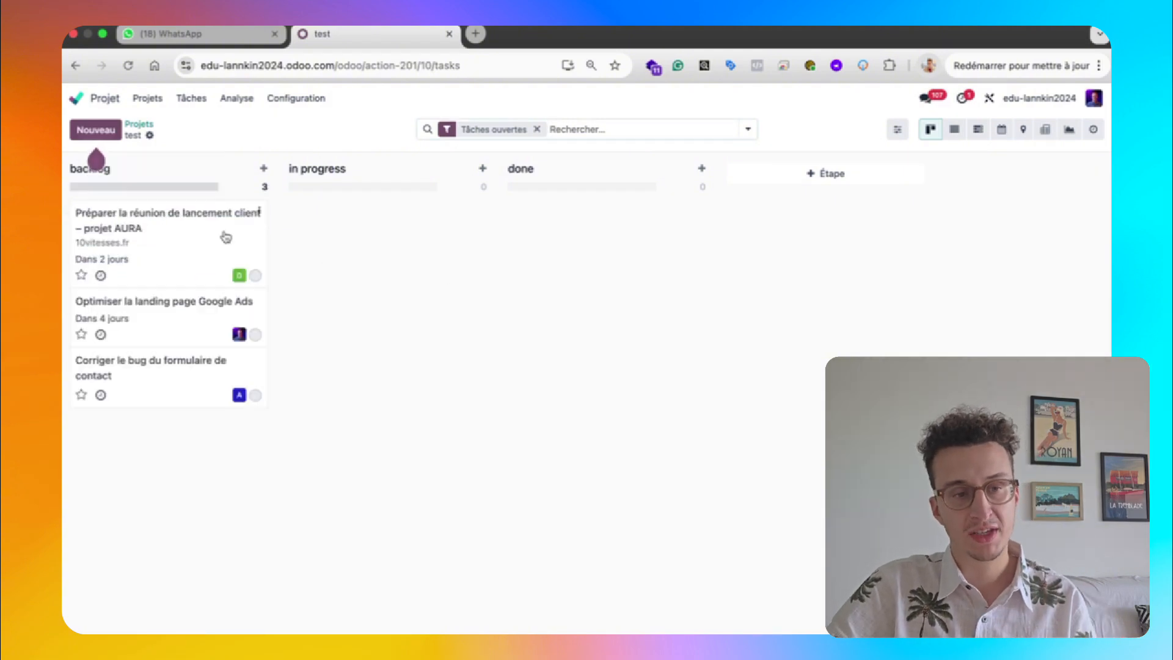
pyautogui.click(263, 168)
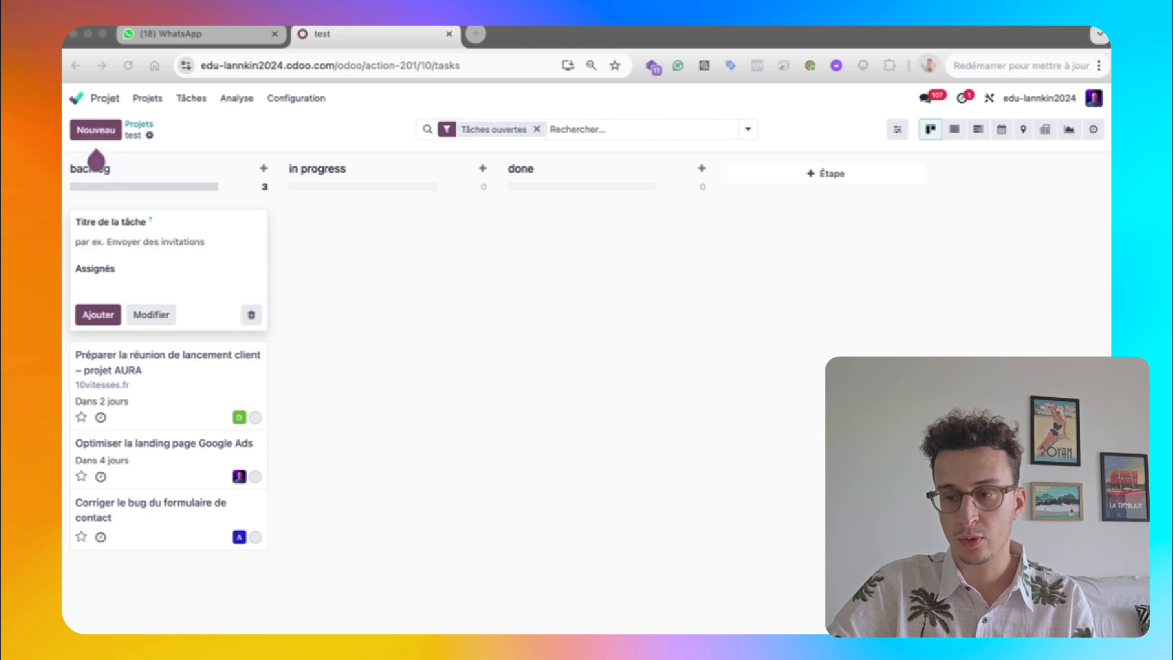
pyautogui.click(183, 241)
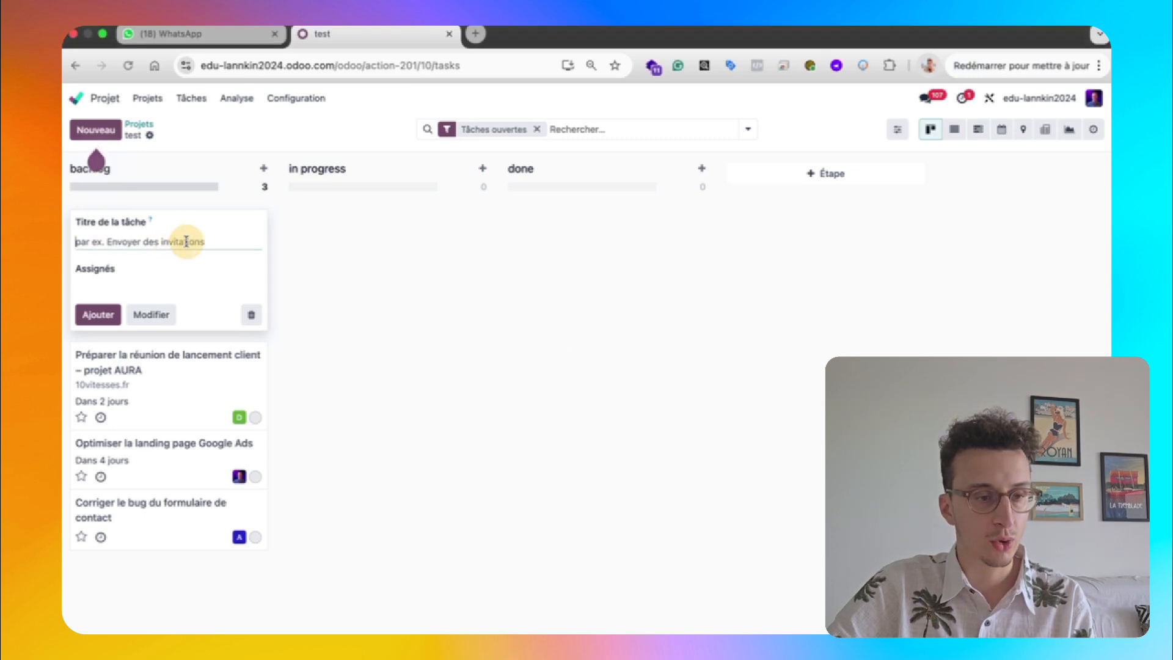
pyautogui.write('Rédiger 3 articles SEO pour le blog')
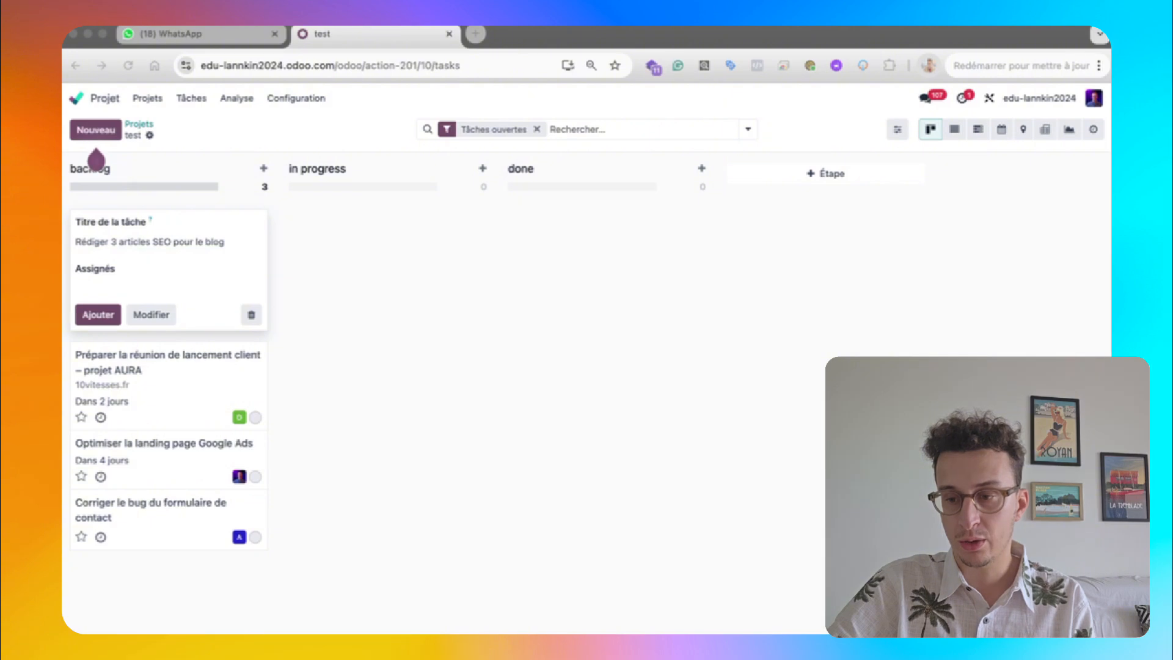
pyautogui.click(153, 287)
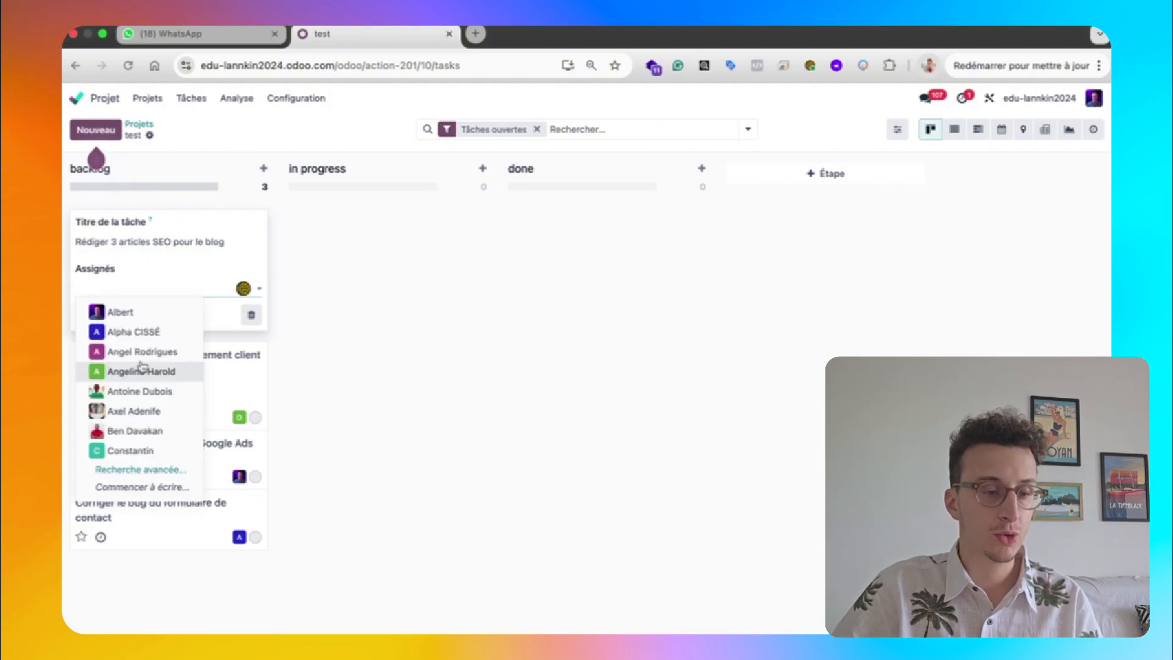
pyautogui.click(130, 451)
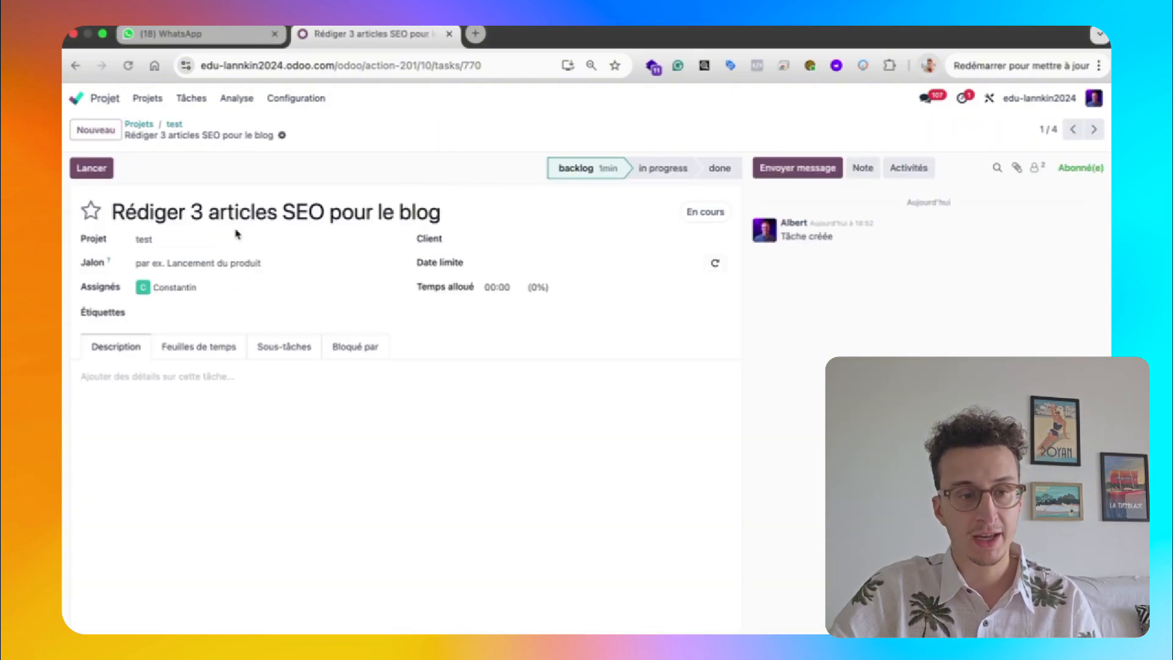
# Set the task's client to AG2 Design and its deadline to 15/07/2025 19:00:00
pyautogui.click(539, 238)
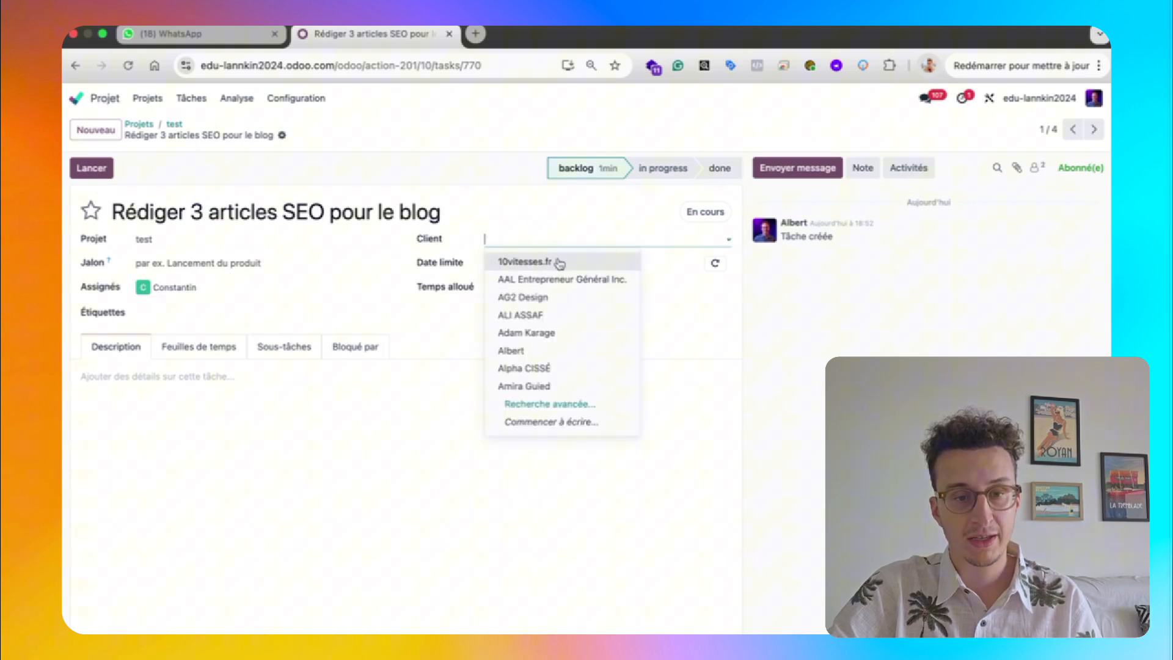
pyautogui.click(552, 297)
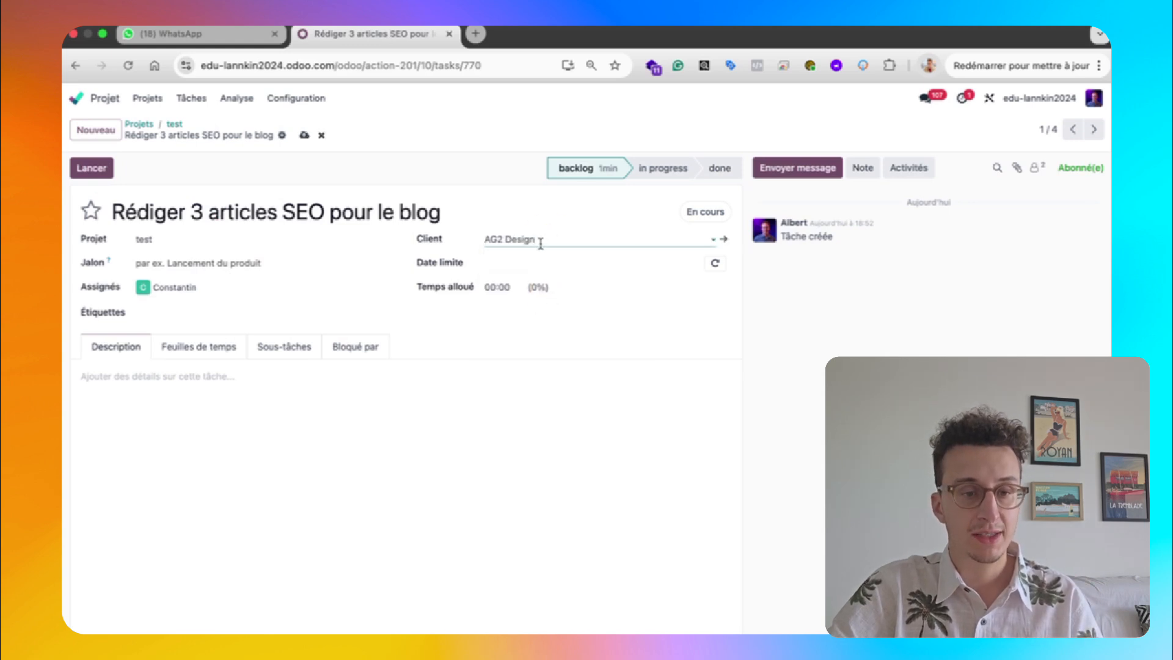
pyautogui.click(520, 269)
pyautogui.click(542, 425)
pyautogui.click(222, 377)
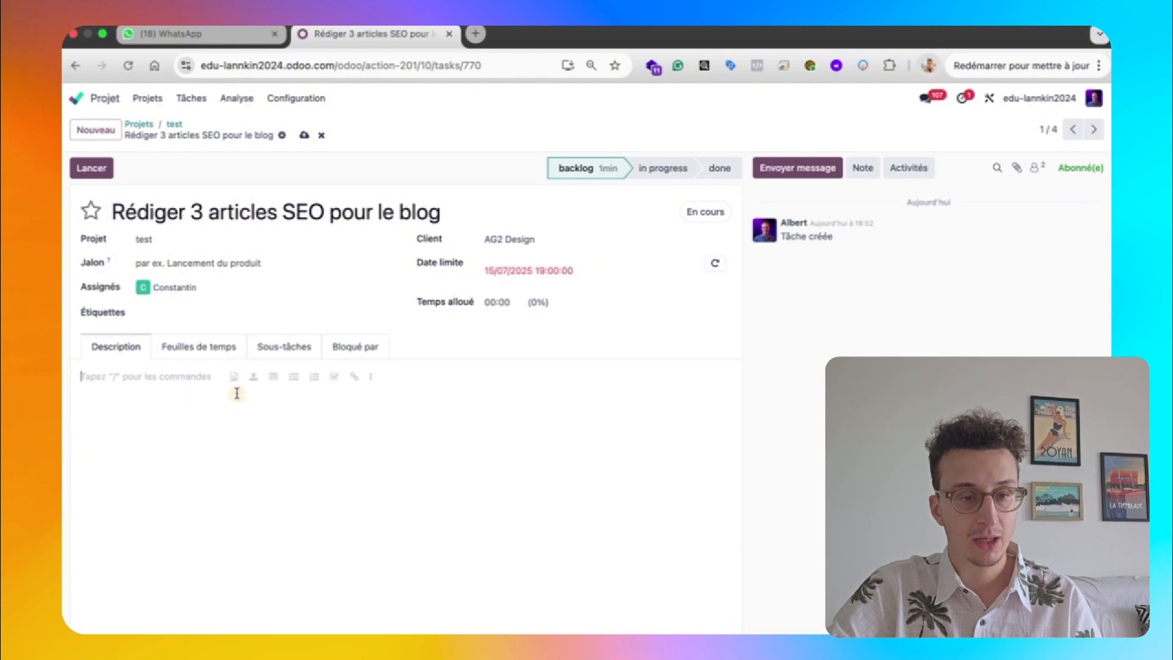
# View the task's Feuilles de temps, Sous-tâches and Bloqué par sections
pyautogui.click(211, 345)
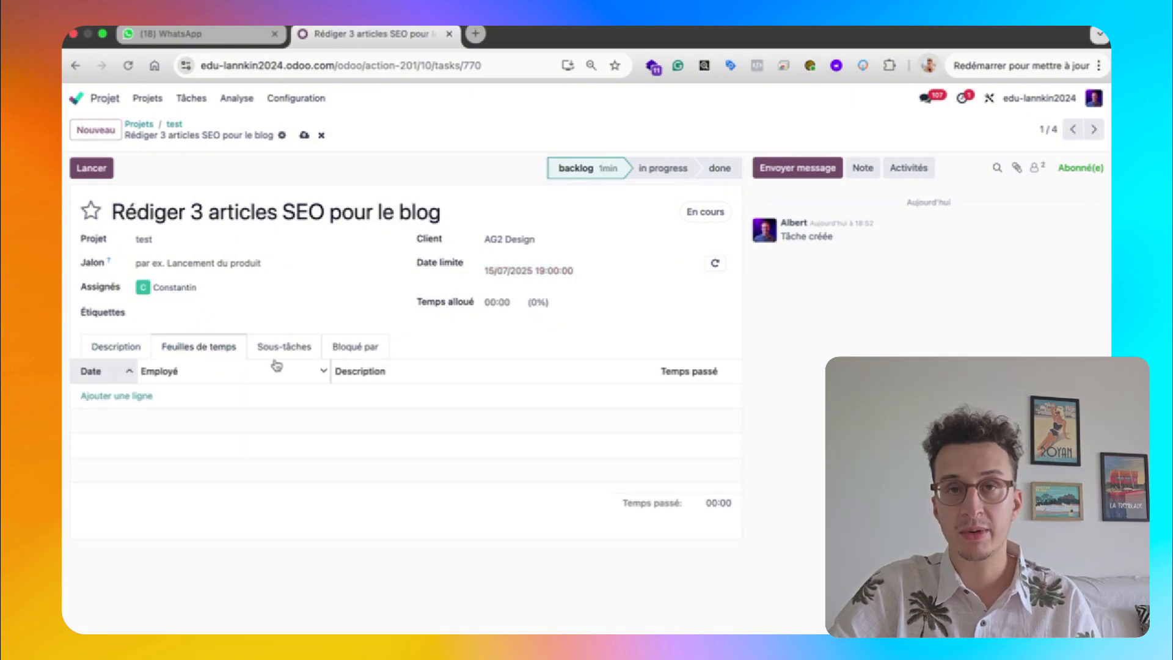
pyautogui.click(305, 354)
pyautogui.click(377, 352)
# Enter the description “Comment choisir son CRM”, “Top 5 outils de gestion”, “Avantages du no-code”. Objectif : + trafic organique. and save the task
pyautogui.click(116, 347)
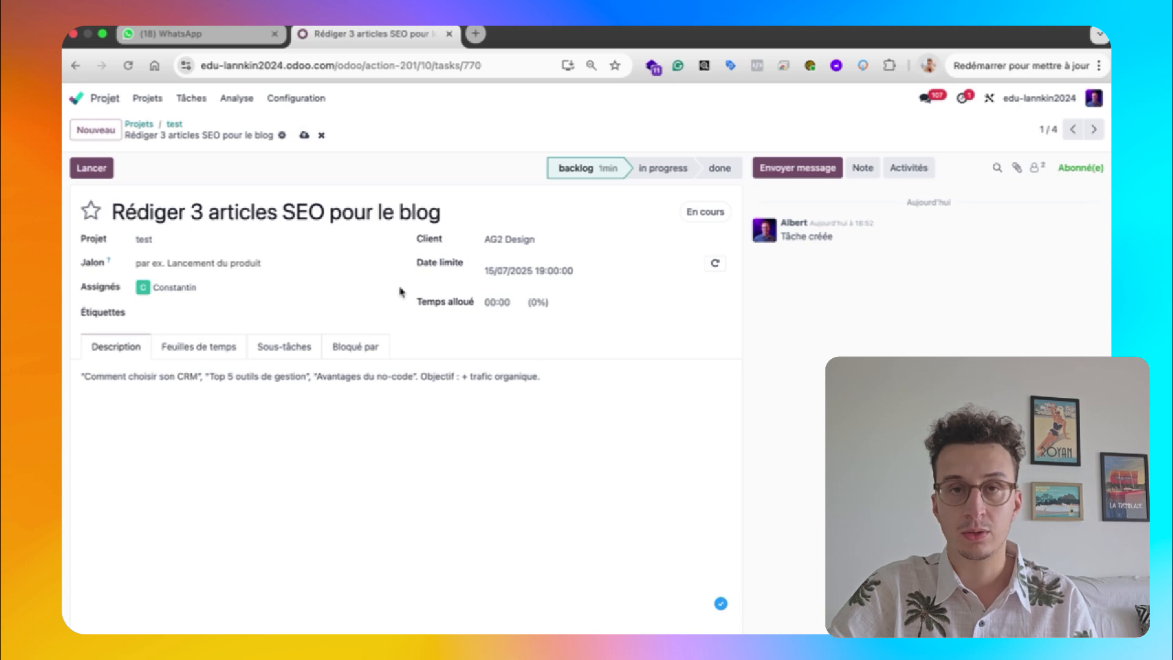
pyautogui.click(305, 135)
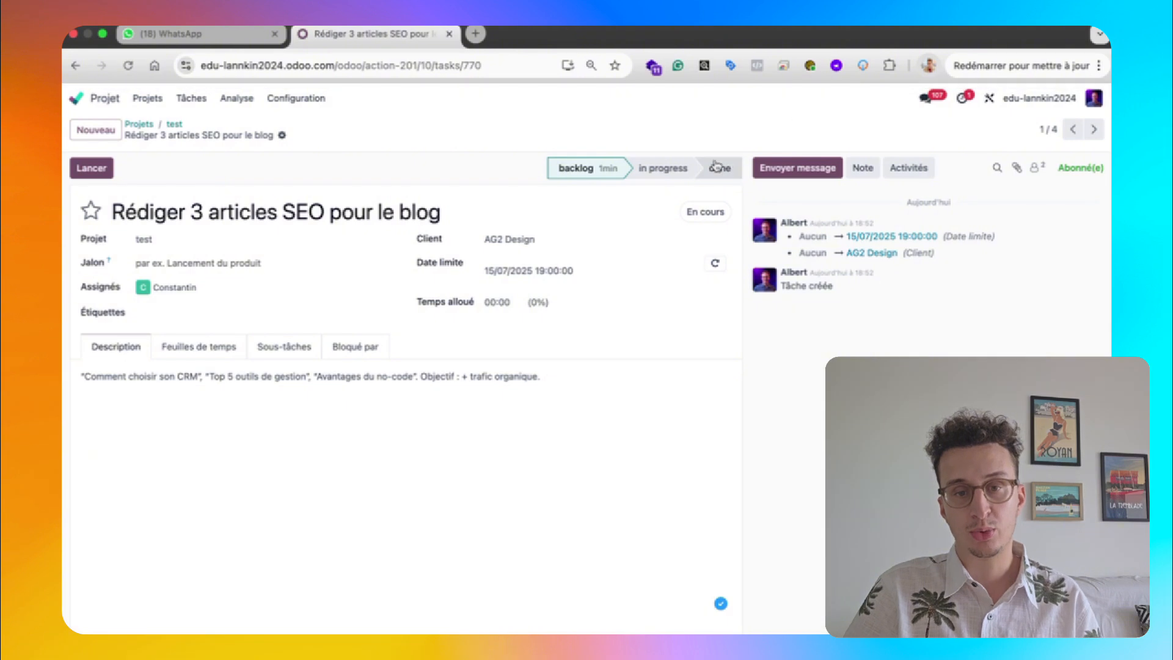
# Move the task to in progress, back to backlog and to in progress again, and highlight the stage changes in its history
pyautogui.click(666, 170)
pyautogui.click(593, 172)
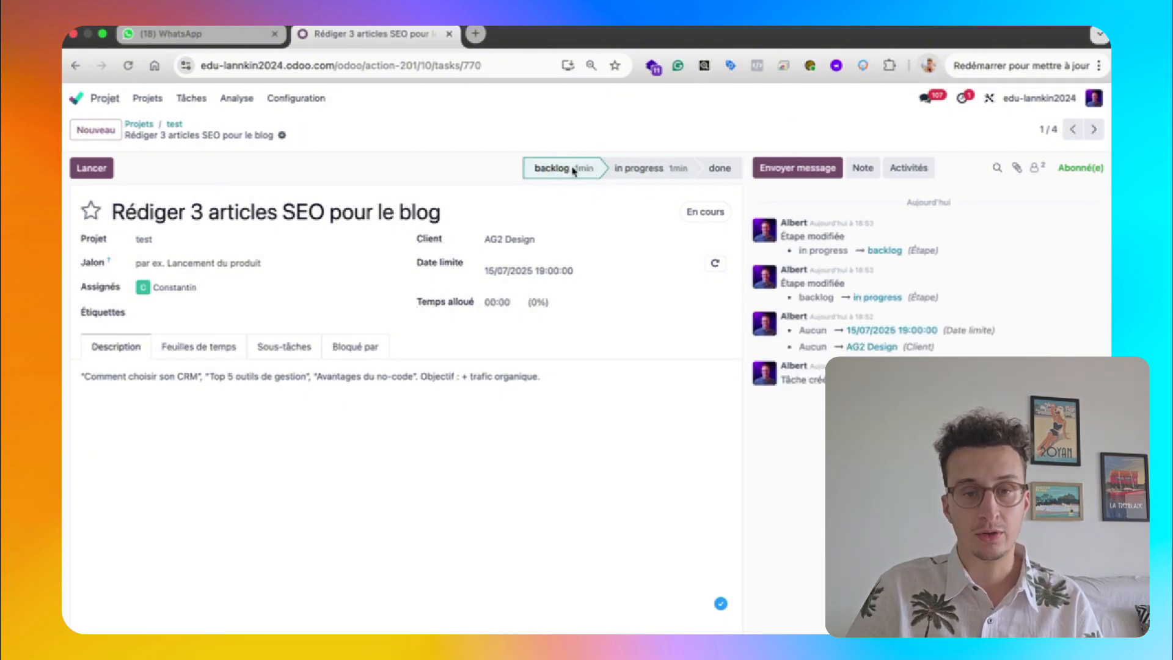
pyautogui.click(647, 168)
pyautogui.moveTo(862, 234); pyautogui.dragTo(853, 401)
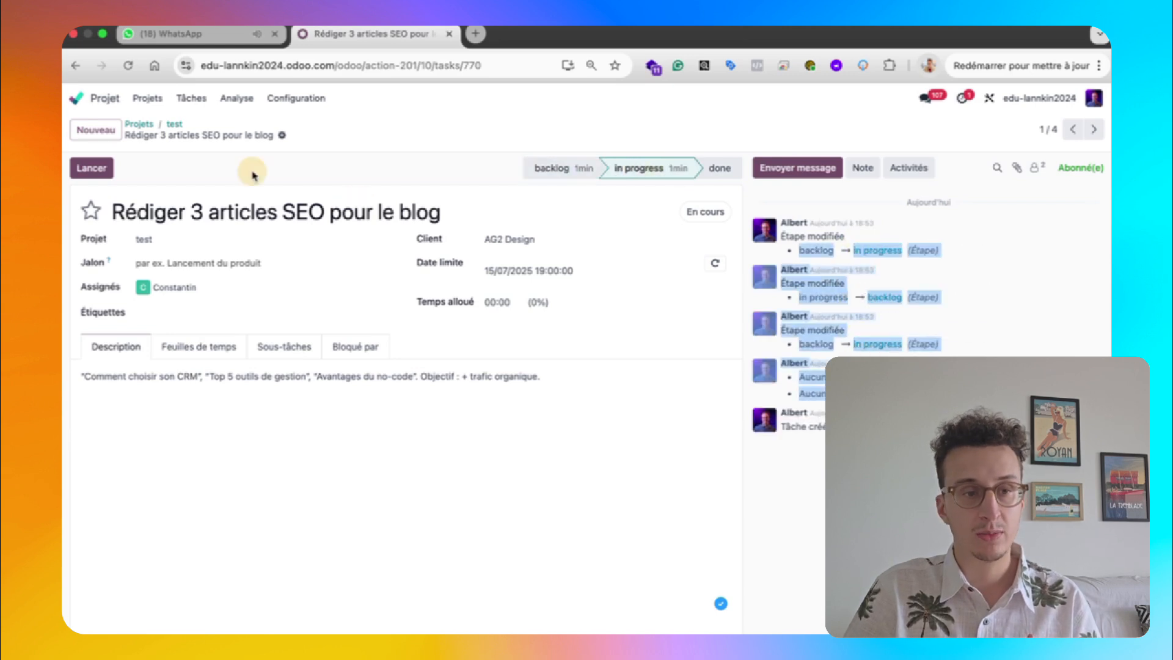
# View the “Rédiger 3 articles SEO pour le blog” task from the project board and examine its card's status options
pyautogui.click(175, 125)
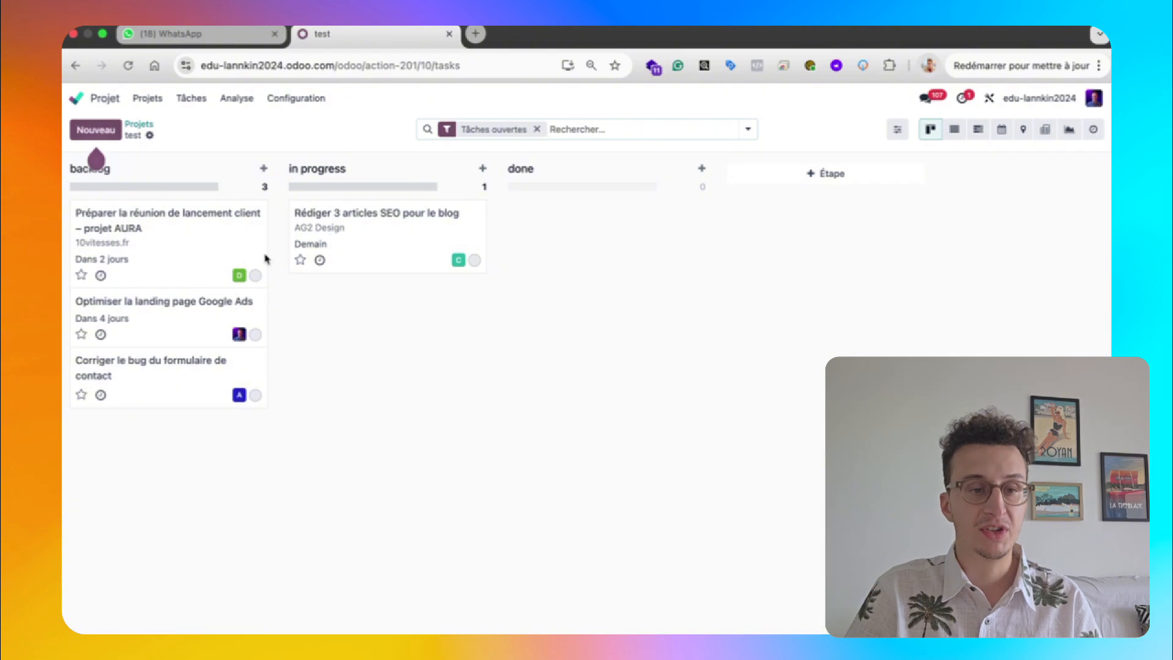
pyautogui.click(358, 236)
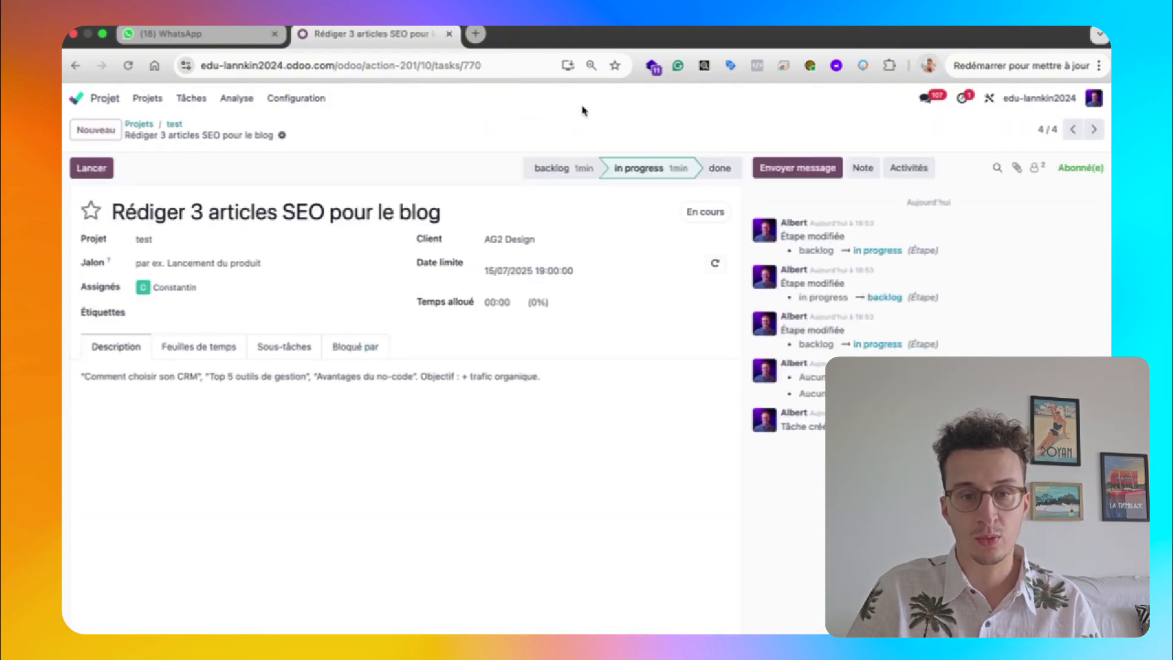
pyautogui.click(75, 65)
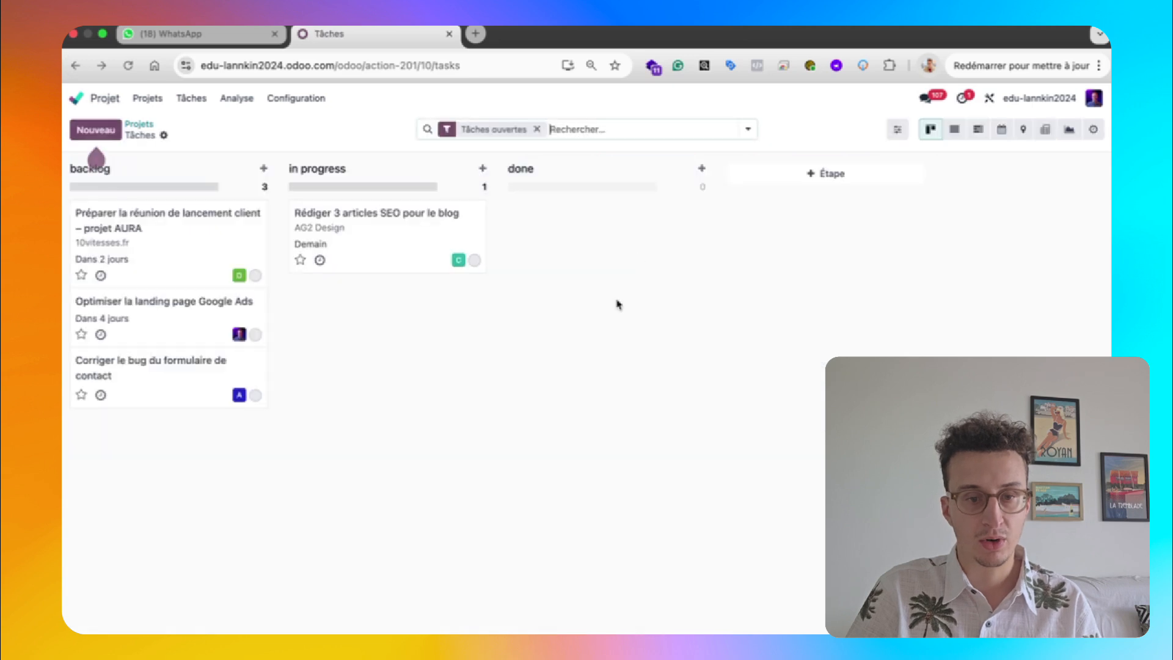
pyautogui.click(474, 261)
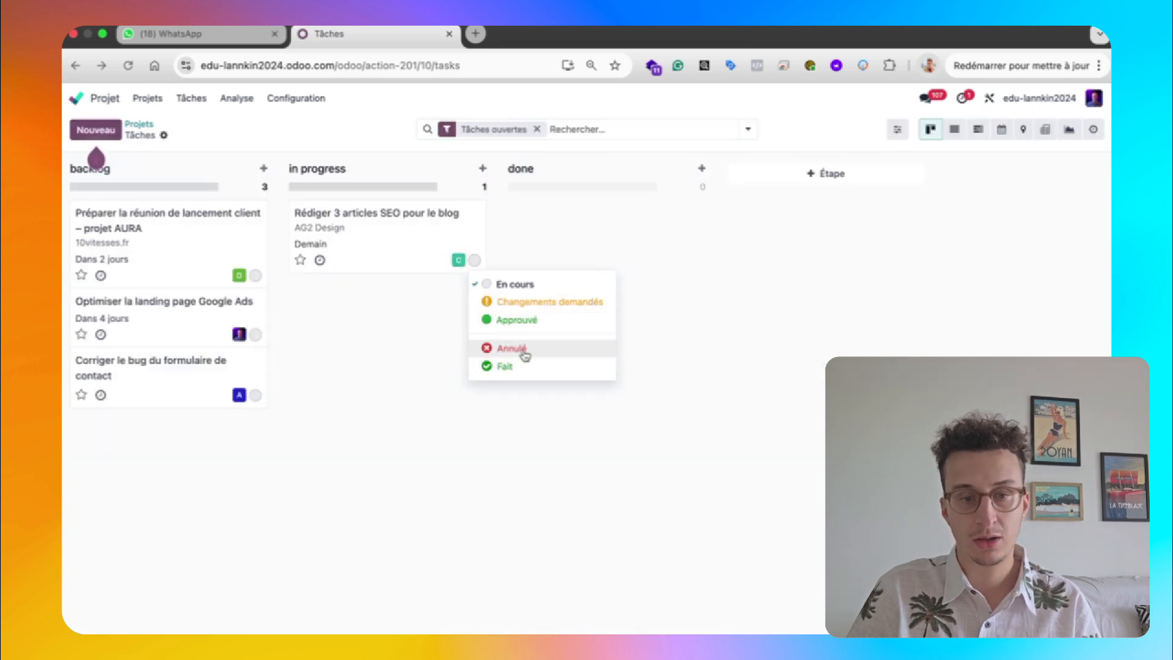
pyautogui.click(749, 267)
pyautogui.click(401, 237)
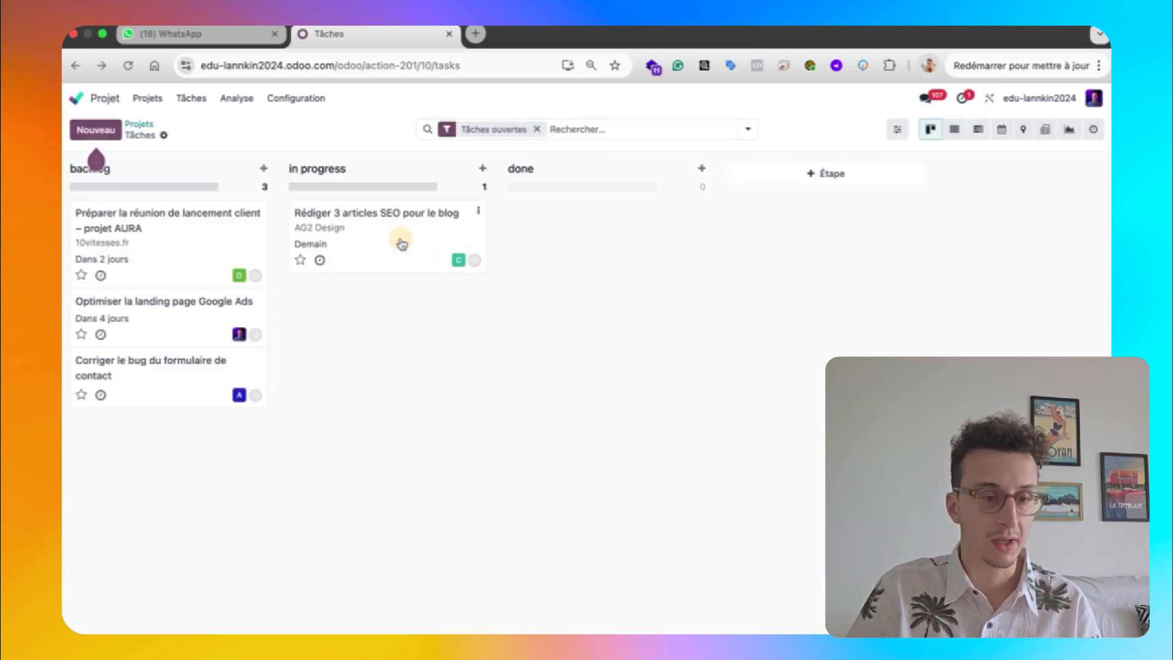
pyautogui.click(178, 124)
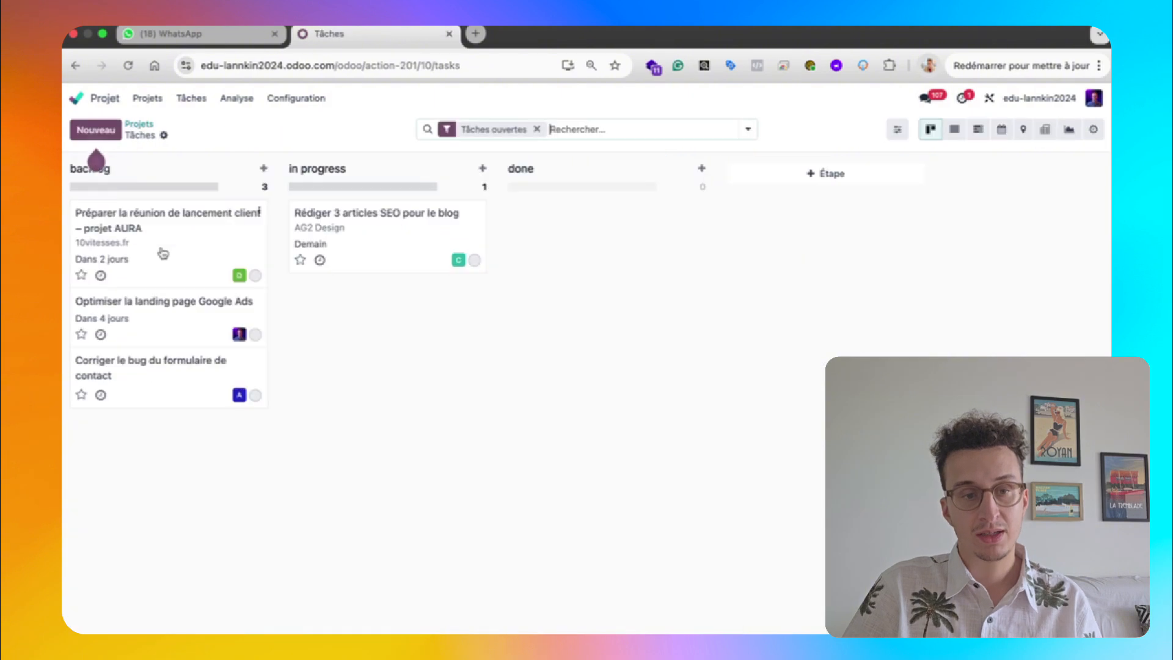
# Move the cards between stages on the test board until all four tasks are in the in progress stage
pyautogui.moveTo(163, 250); pyautogui.dragTo(614, 244)
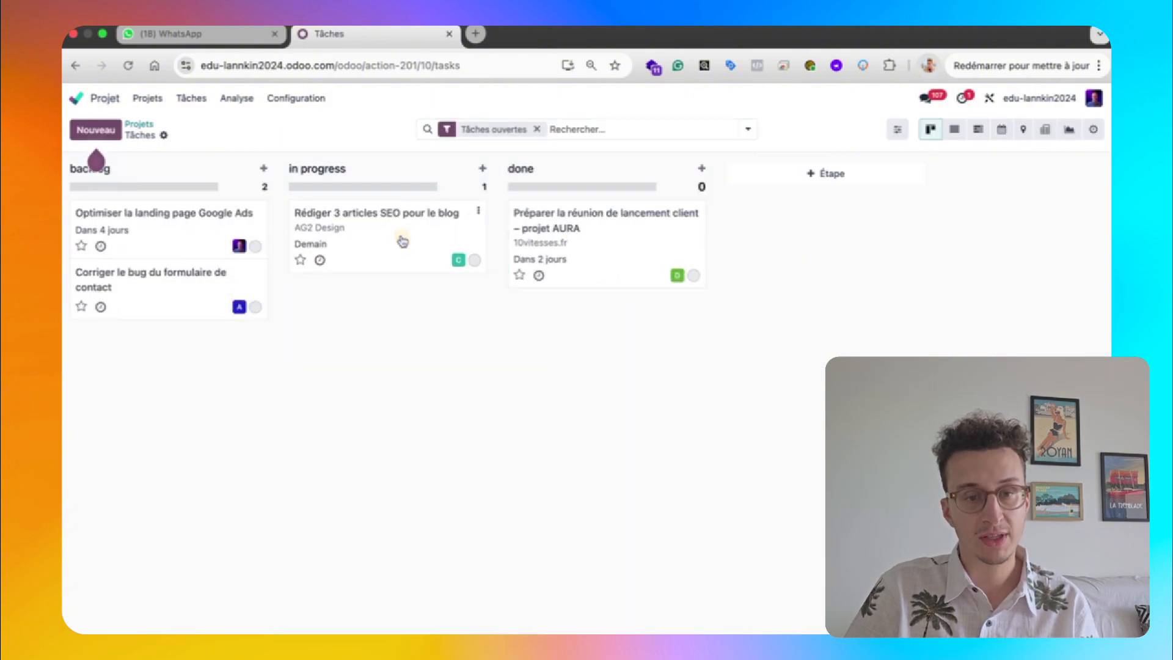
pyautogui.moveTo(401, 240); pyautogui.dragTo(617, 269)
pyautogui.moveTo(532, 258); pyautogui.dragTo(342, 257)
pyautogui.moveTo(201, 244); pyautogui.dragTo(318, 269)
pyautogui.moveTo(168, 226); pyautogui.dragTo(389, 340)
pyautogui.moveTo(620, 272); pyautogui.dragTo(416, 266)
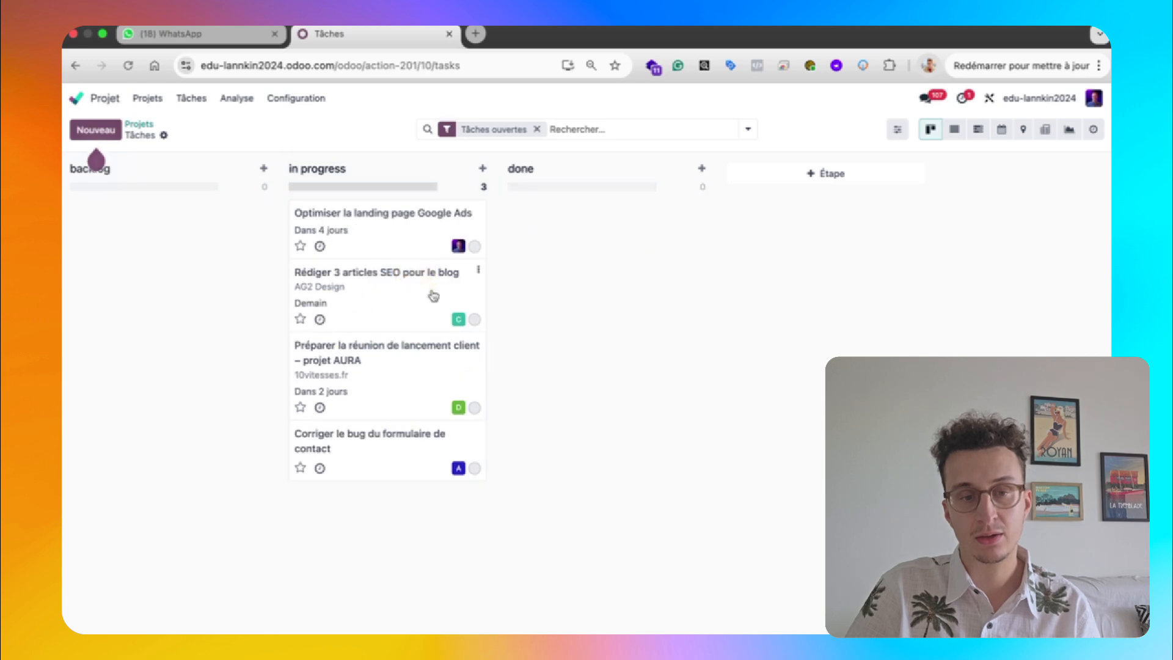
# Browse the in progress tasks one by one, from “Optimiser la landing page Google Ads” to “Corriger le bug du formulaire de contact” and back
pyautogui.click(408, 238)
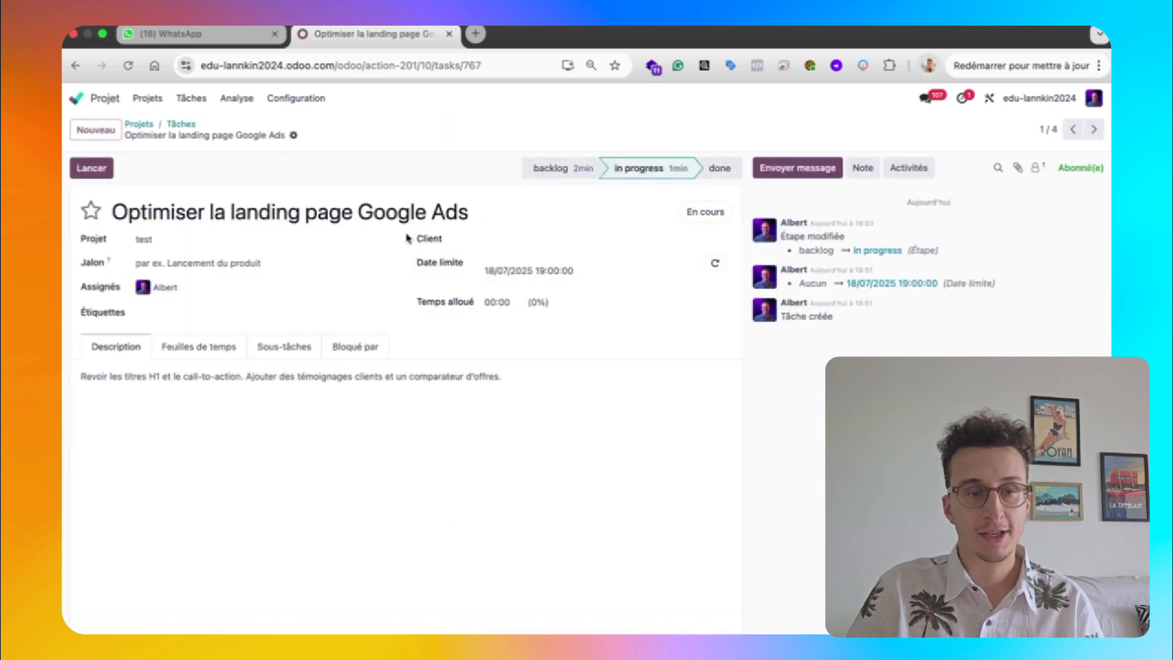
pyautogui.click(1093, 130)
pyautogui.click(1095, 130)
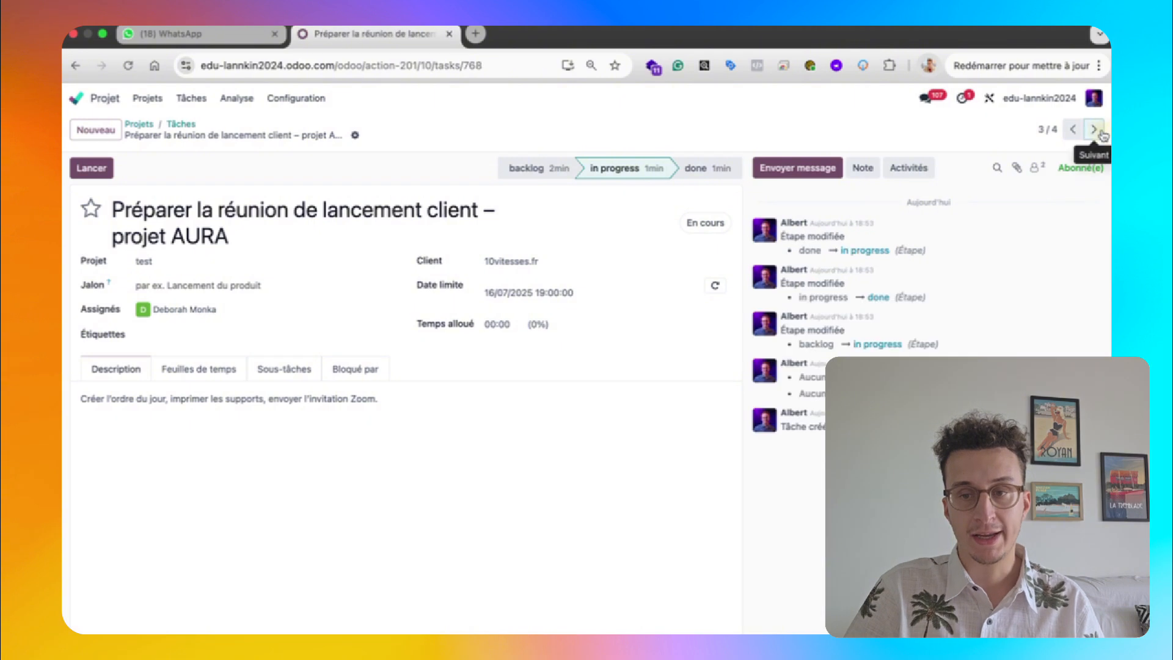
pyautogui.click(1095, 131)
pyautogui.click(1074, 129)
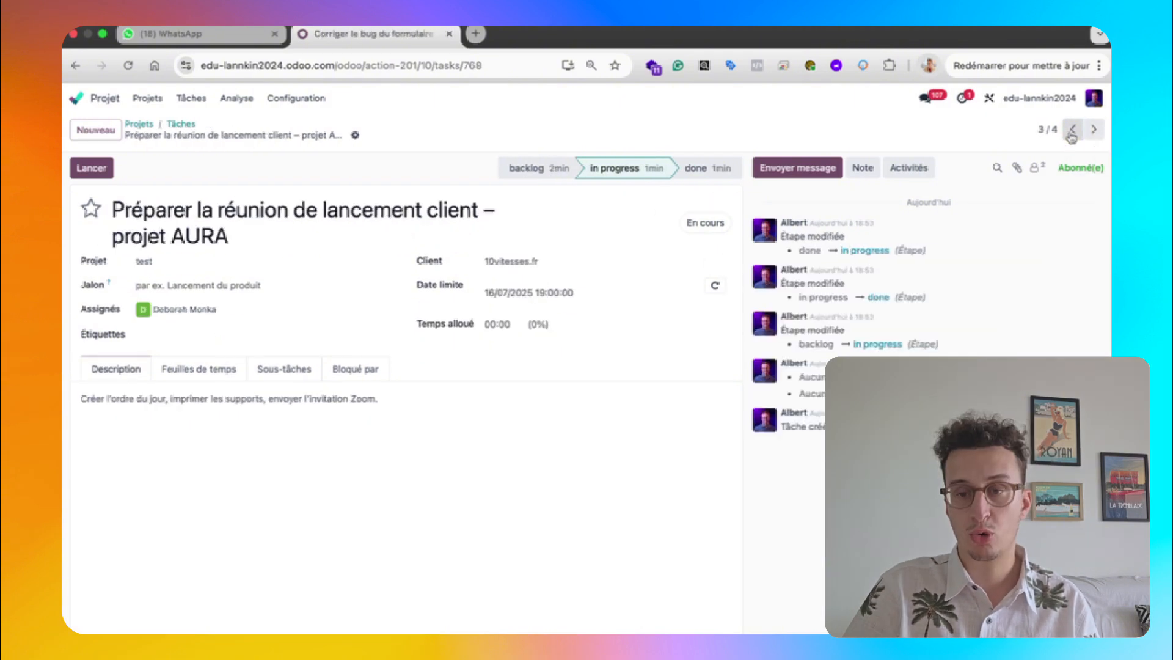
pyautogui.click(1073, 129)
pyautogui.click(1074, 130)
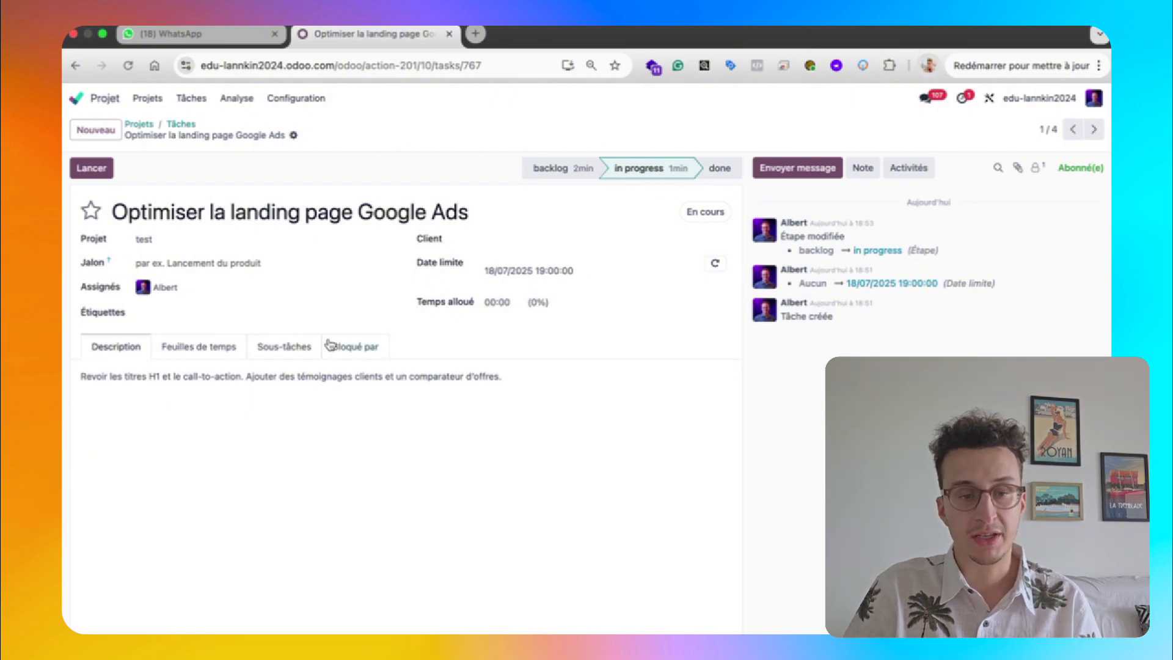
# Move all four tasks to the done stage from their task forms and return to the board
pyautogui.click(419, 377)
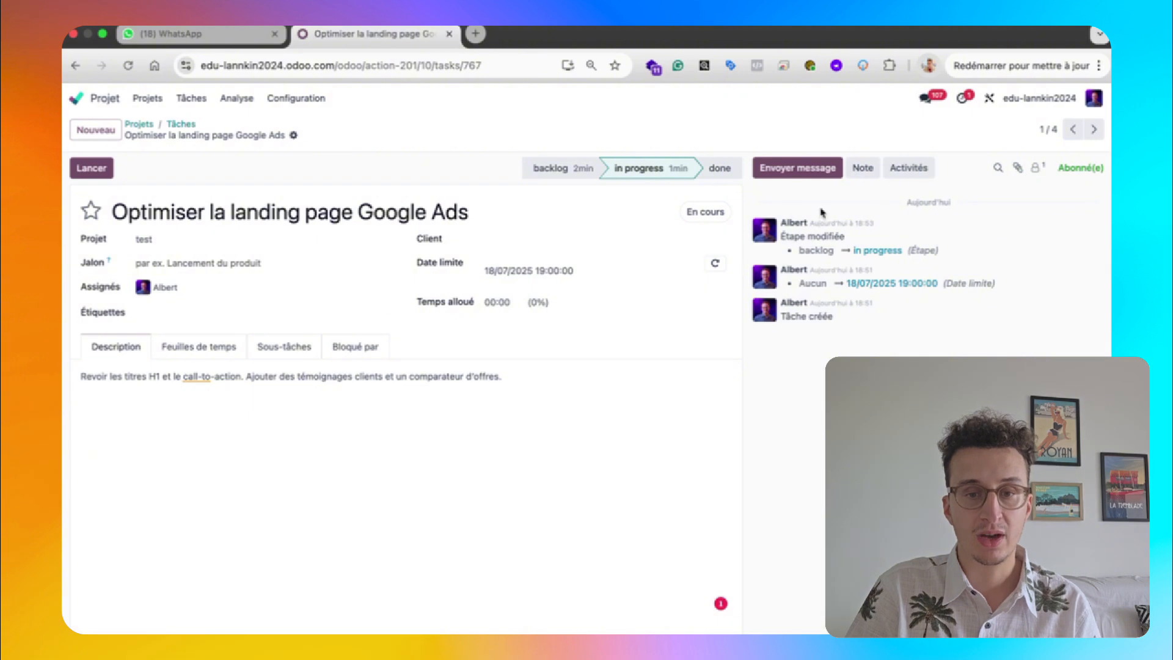
pyautogui.click(721, 174)
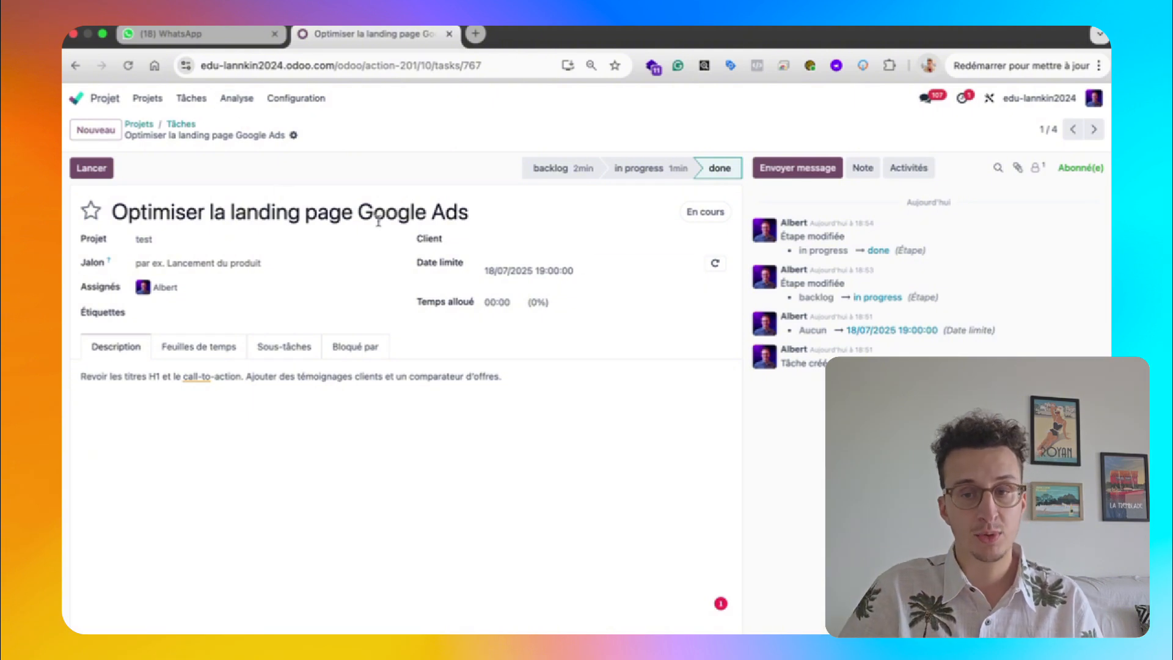
pyautogui.click(1091, 128)
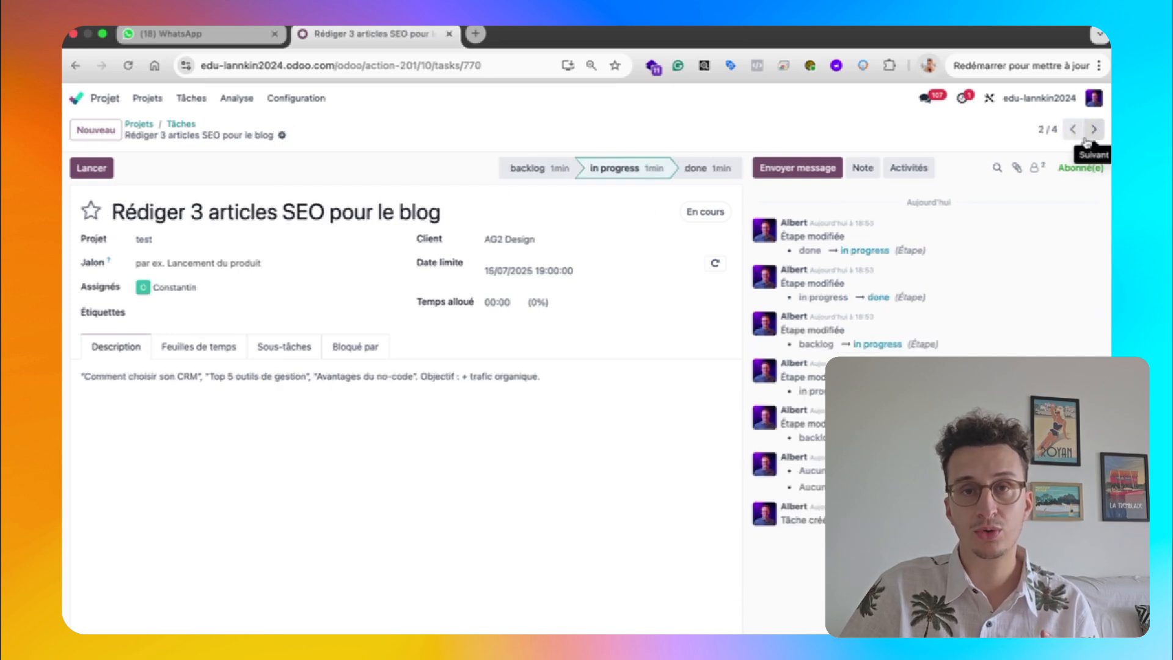
pyautogui.click(700, 168)
pyautogui.click(1093, 129)
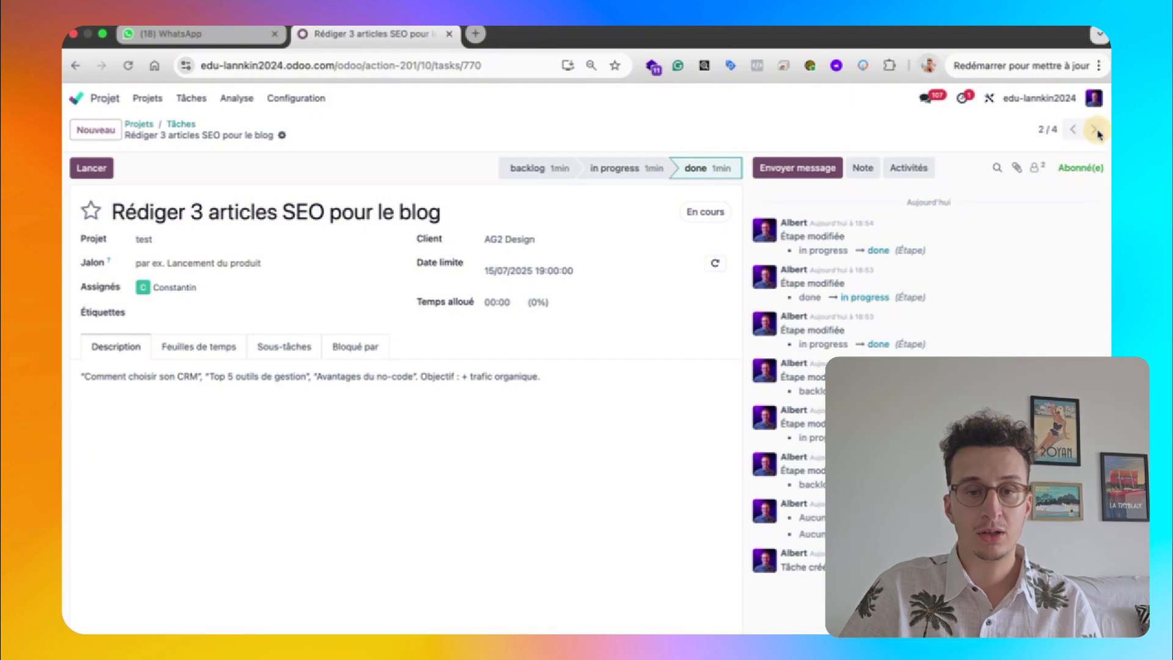
pyautogui.click(699, 170)
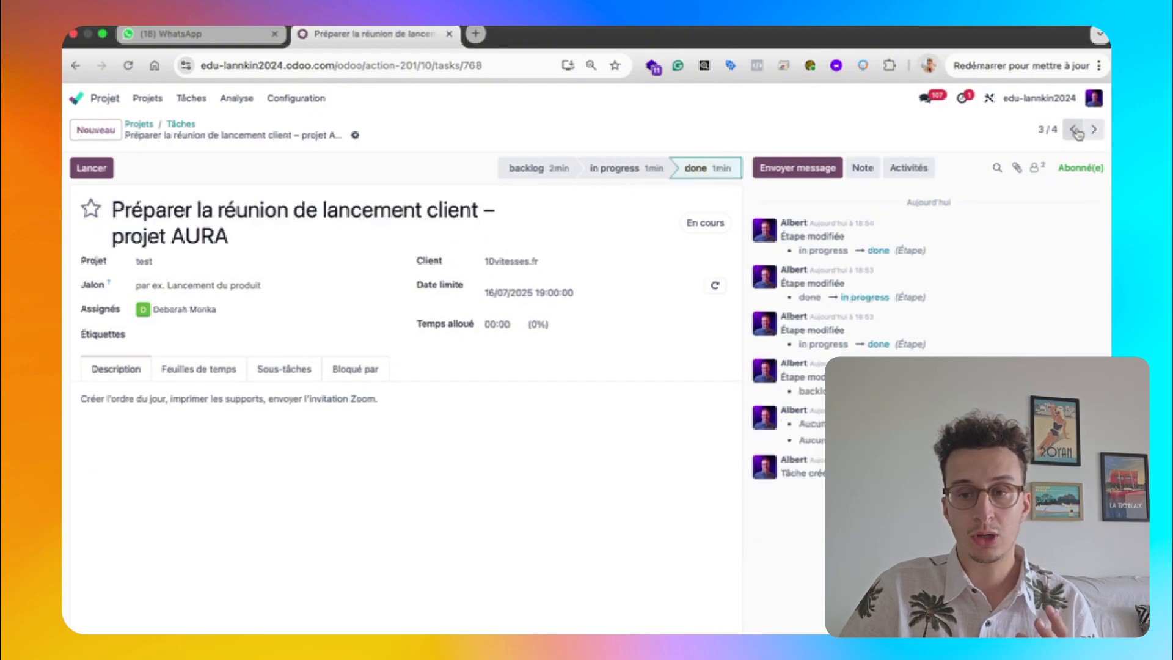
pyautogui.click(1094, 128)
pyautogui.click(712, 171)
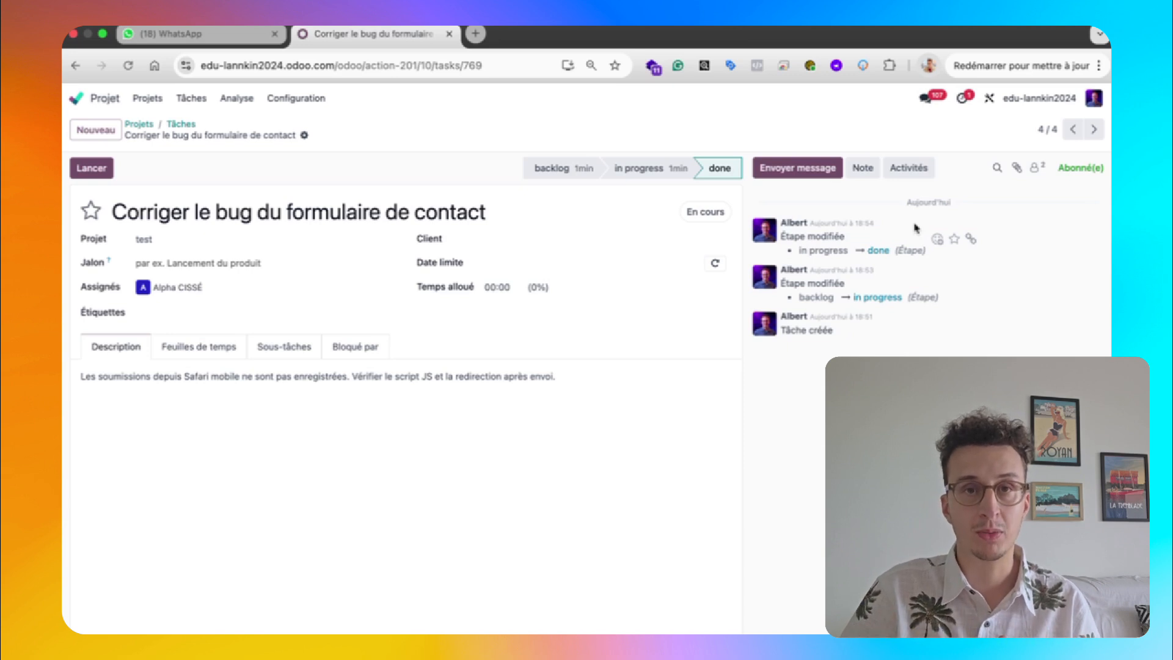
pyautogui.click(189, 125)
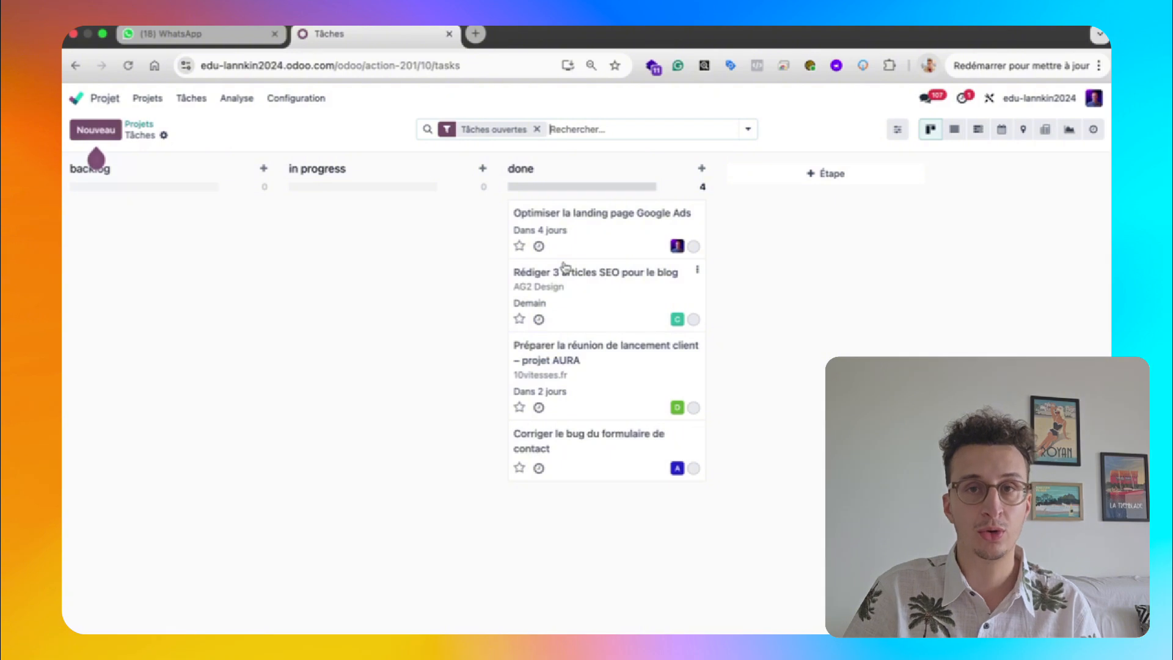
# View the “Optimiser la landing page Google Ads” task and mark its card on the board with an orange colour
pyautogui.click(590, 238)
pyautogui.click(75, 65)
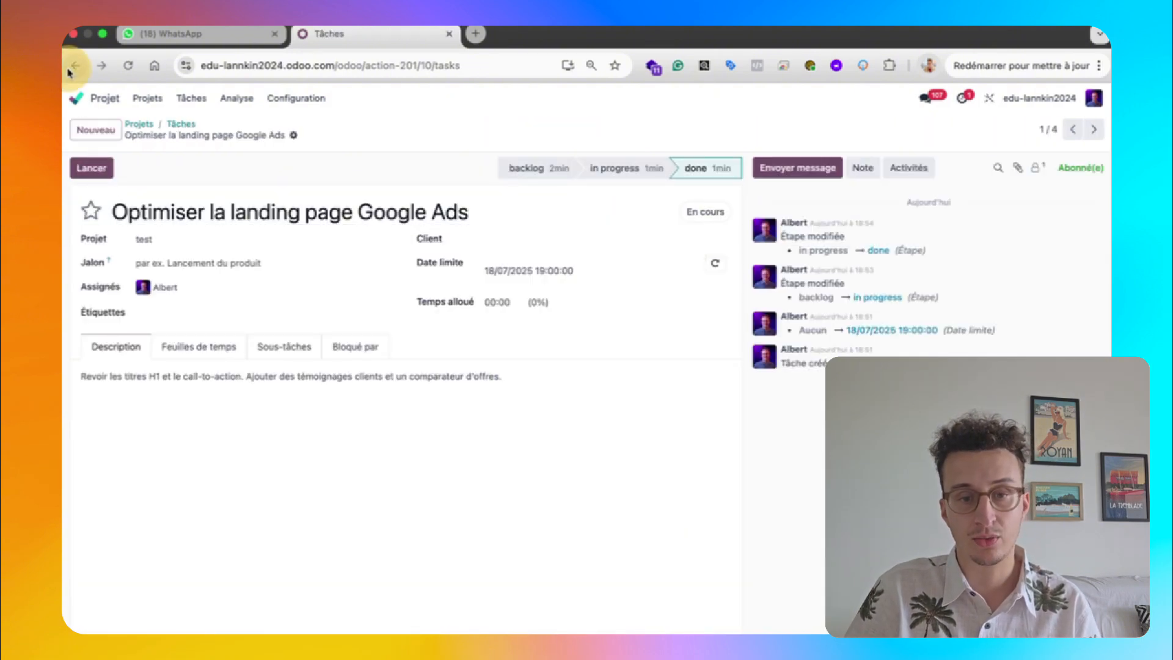
pyautogui.moveTo(611, 222)
pyautogui.mouseDown()
pyautogui.moveTo(325, 233)
pyautogui.moveTo(393, 288)
pyautogui.moveTo(601, 197)
pyautogui.moveTo(589, 221)
pyautogui.mouseUp()
pyautogui.click(629, 223)
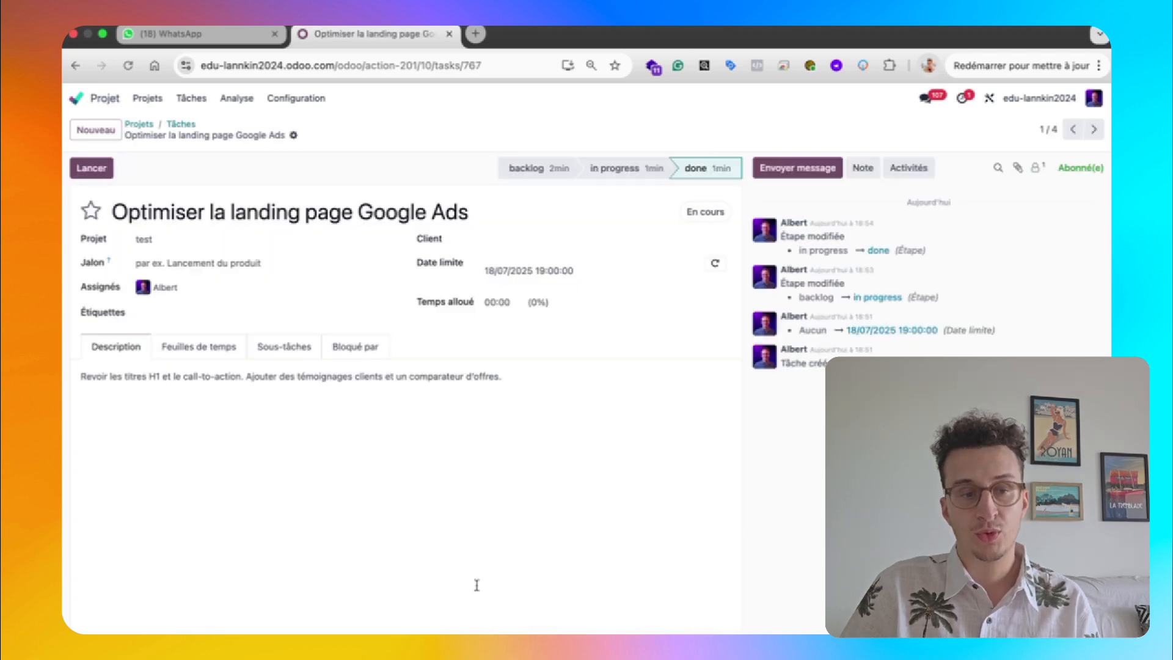
pyautogui.click(75, 65)
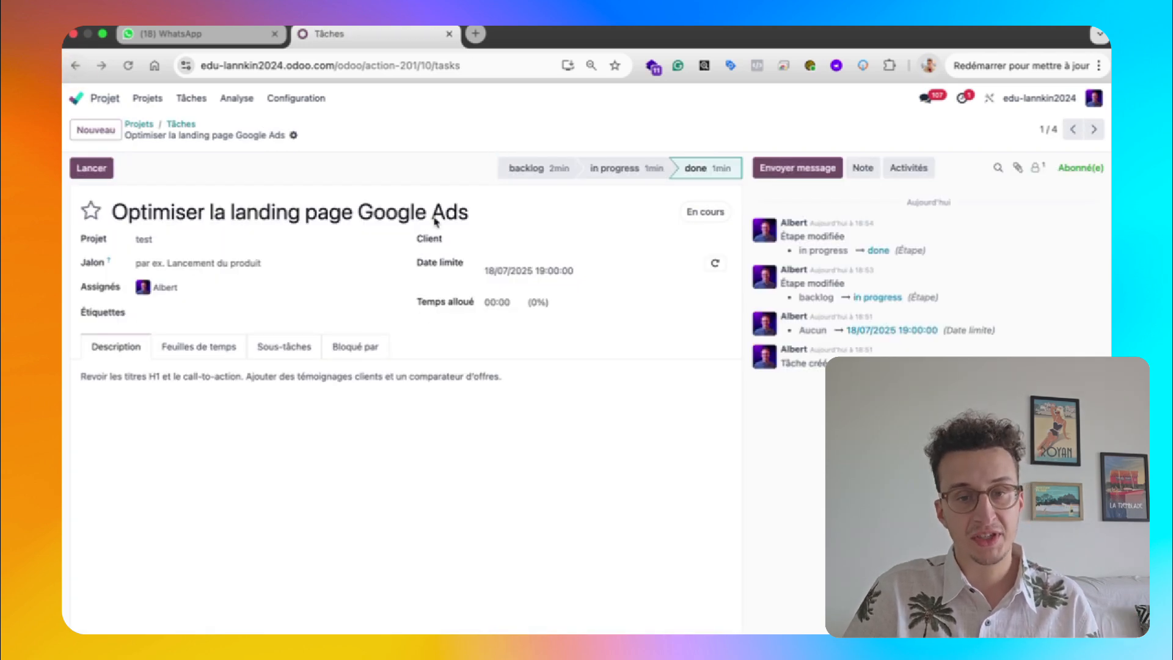
pyautogui.click(697, 213)
pyautogui.click(645, 299)
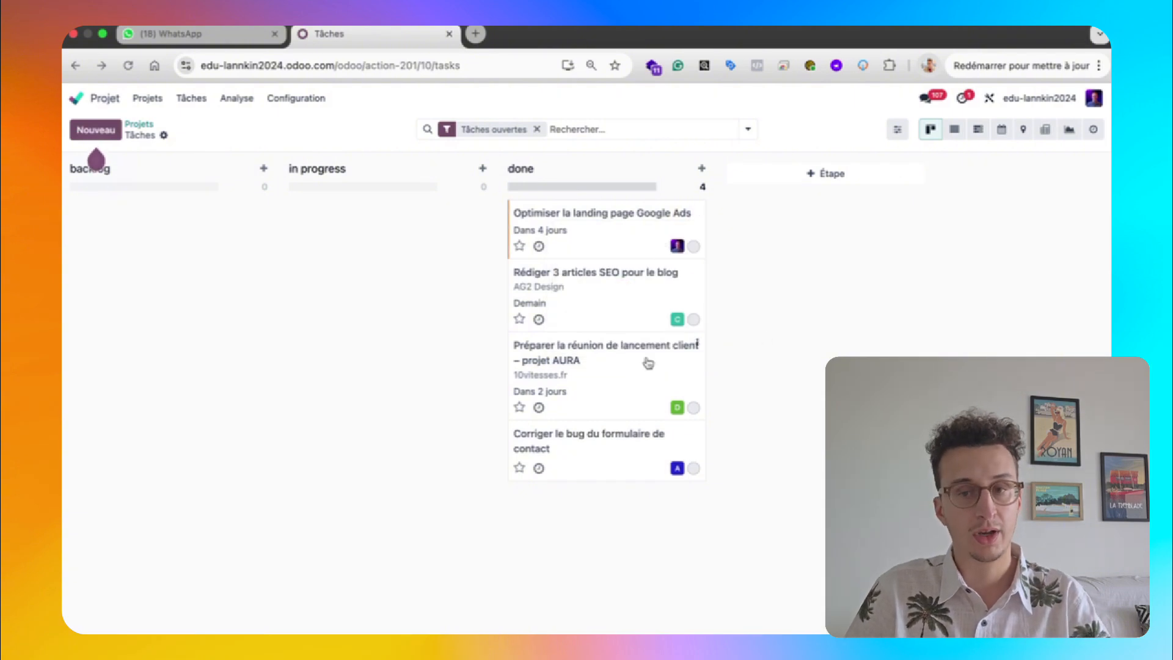
# Add a rule to the Tâches ouvertes filter so that Assignés est dans one colleague's name, and confirm the condition
pyautogui.click(447, 129)
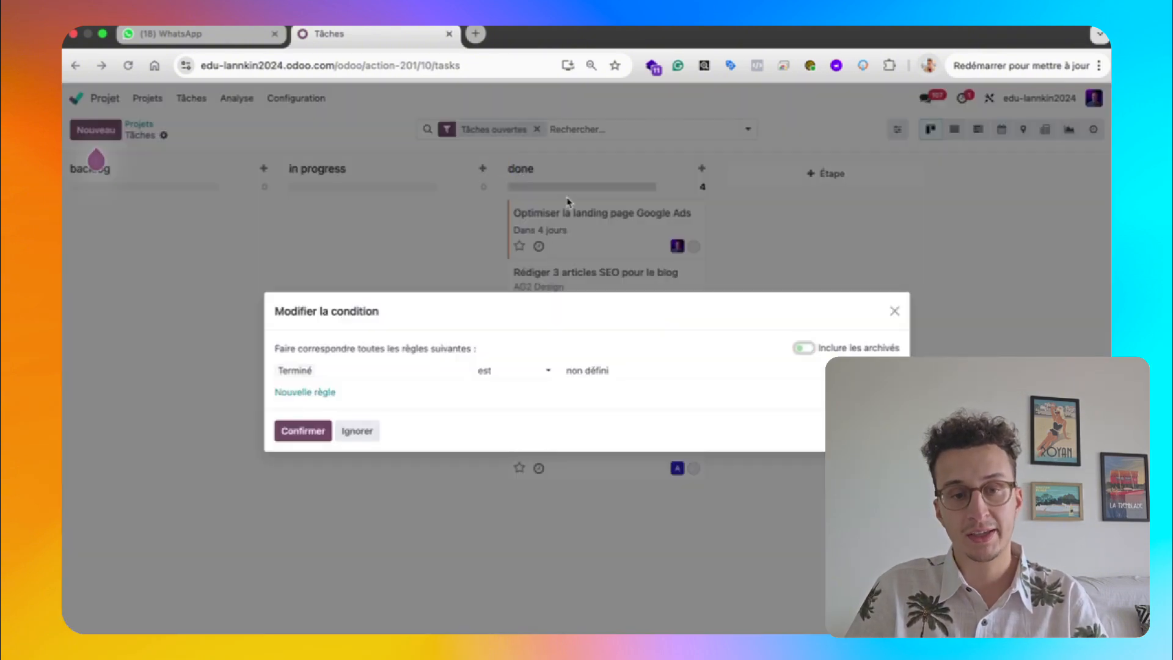
pyautogui.click(329, 394)
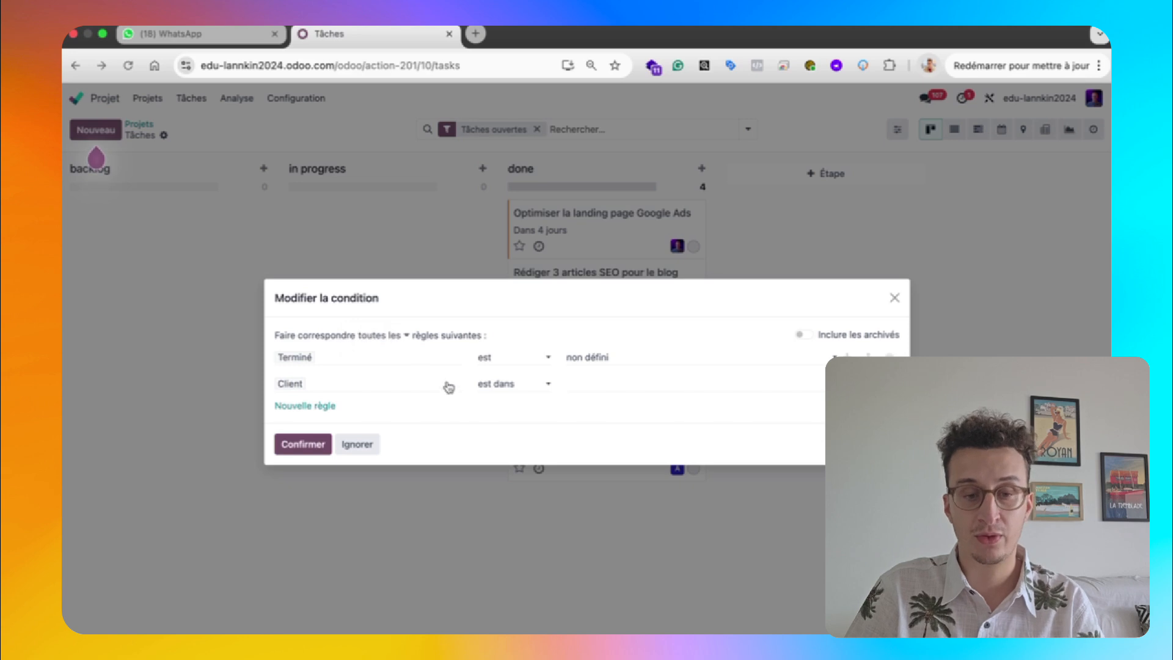
pyautogui.click(398, 386)
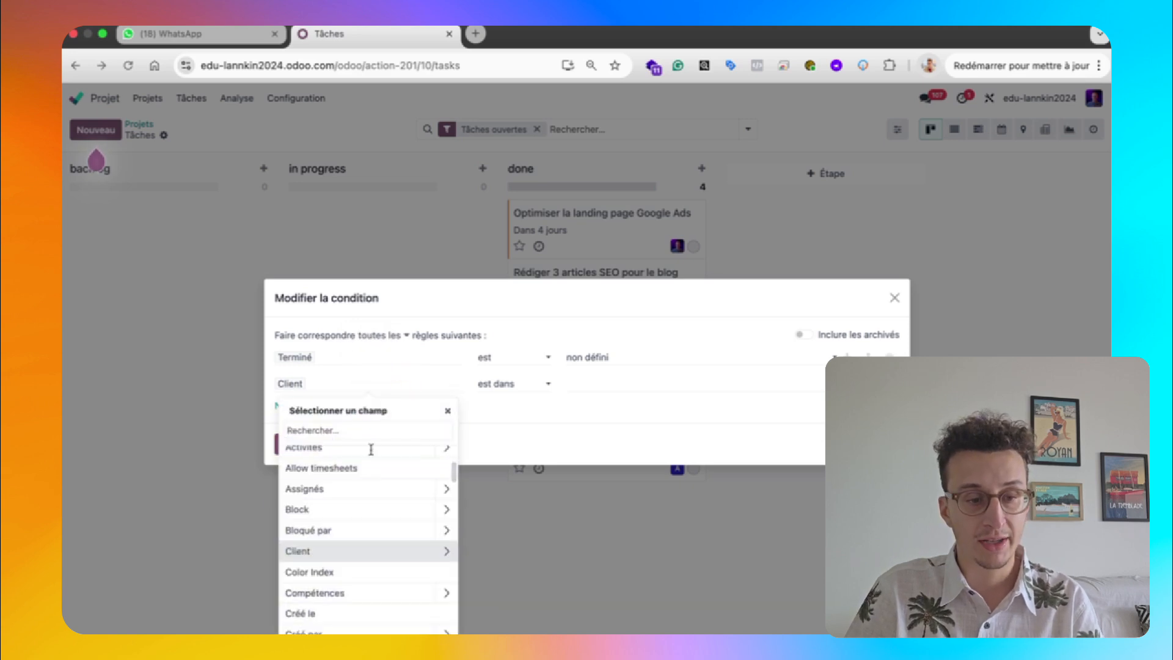
pyautogui.click(303, 487)
pyautogui.click(588, 382)
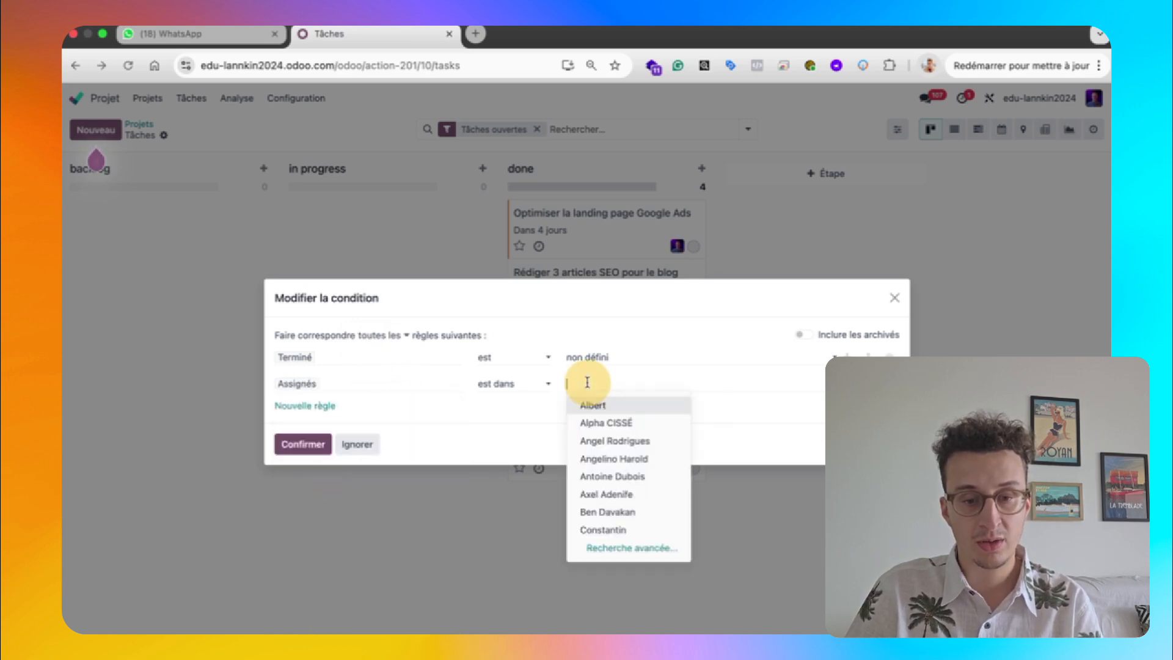
pyautogui.write('de')
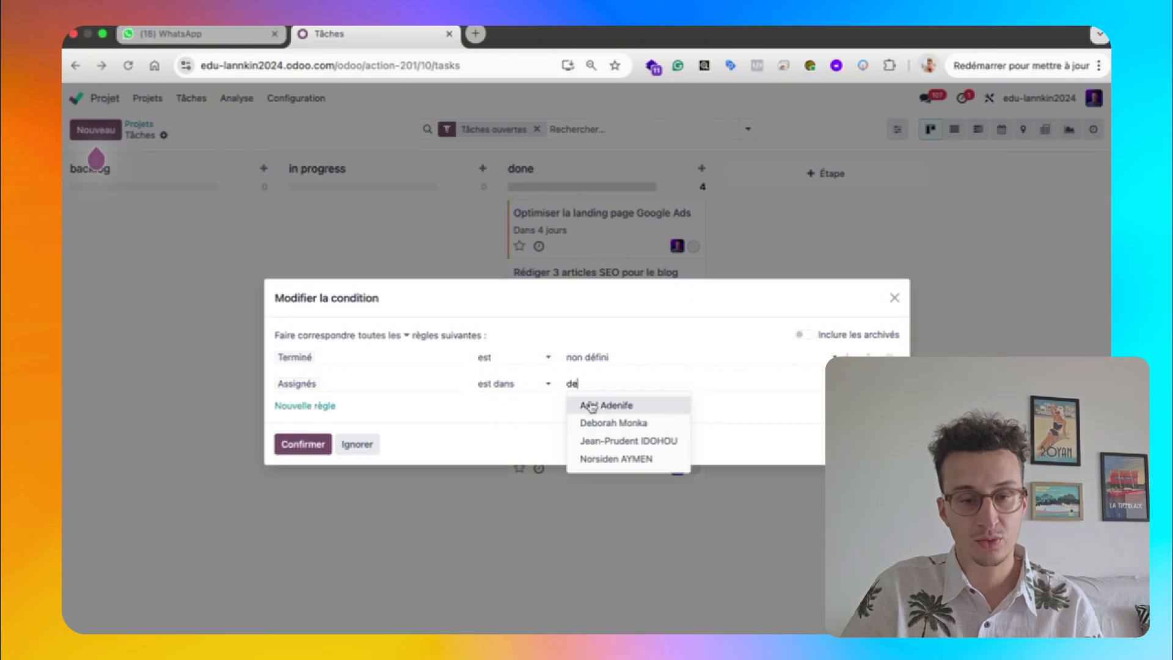
pyautogui.click(605, 423)
pyautogui.click(324, 445)
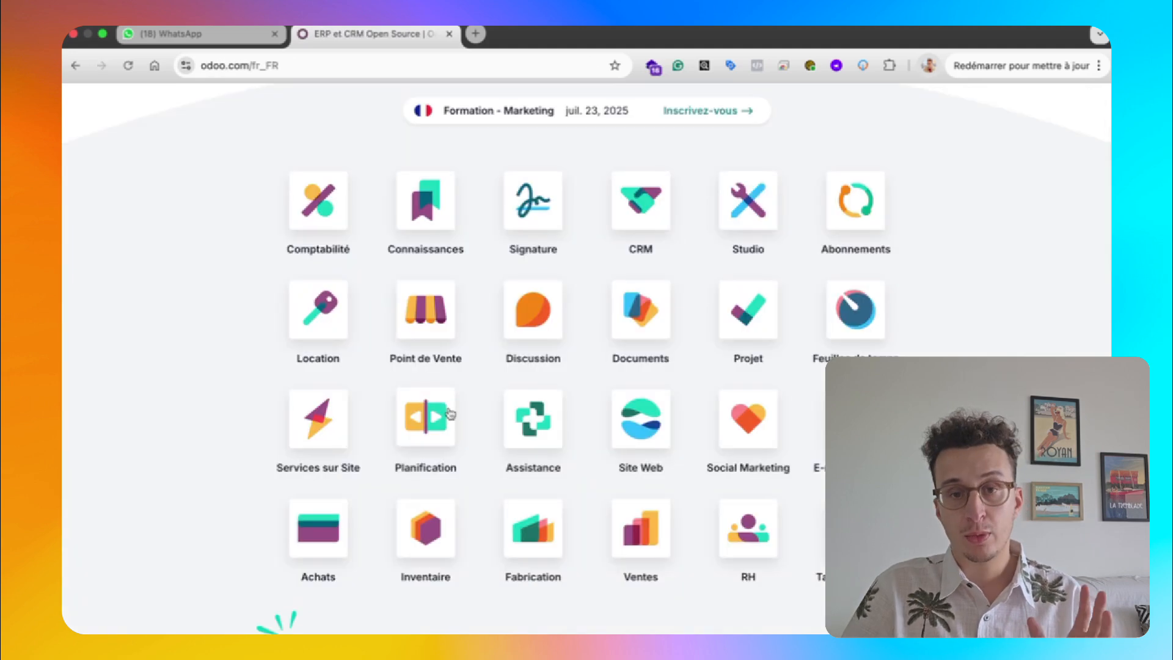
# Look over the apps on Odoo's home page and start a free trial with the eCommerce and Blog apps selected
pyautogui.scroll(-1, 450, 414)
pyautogui.scroll(10, 633, 311)
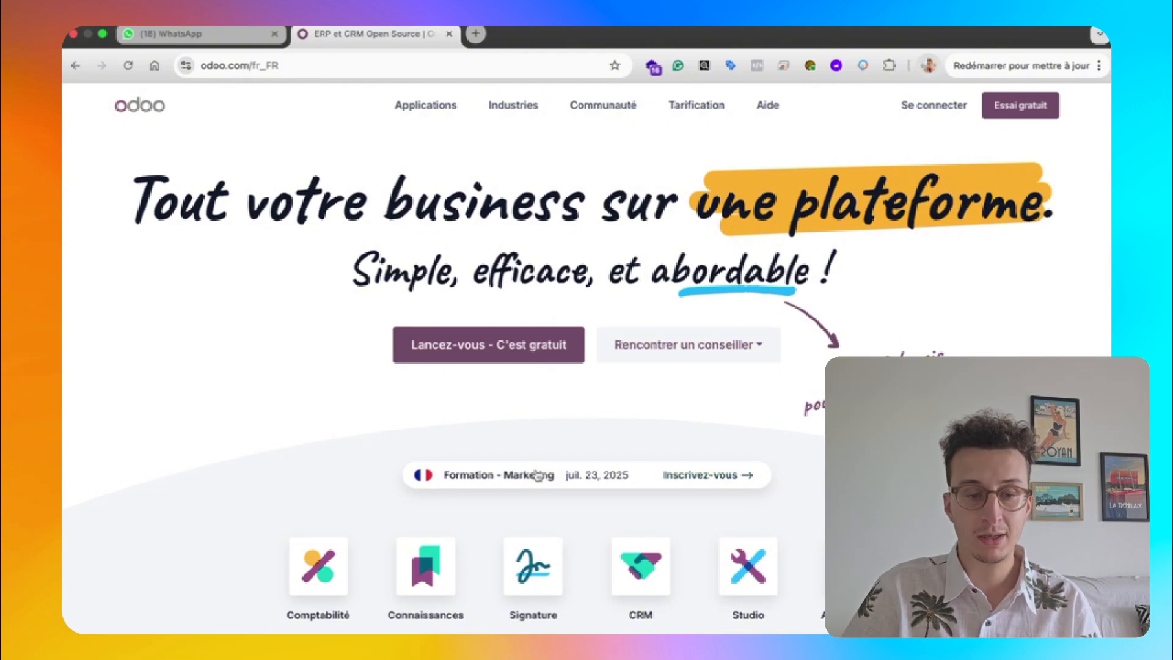
pyautogui.scroll(-7, 699, 310)
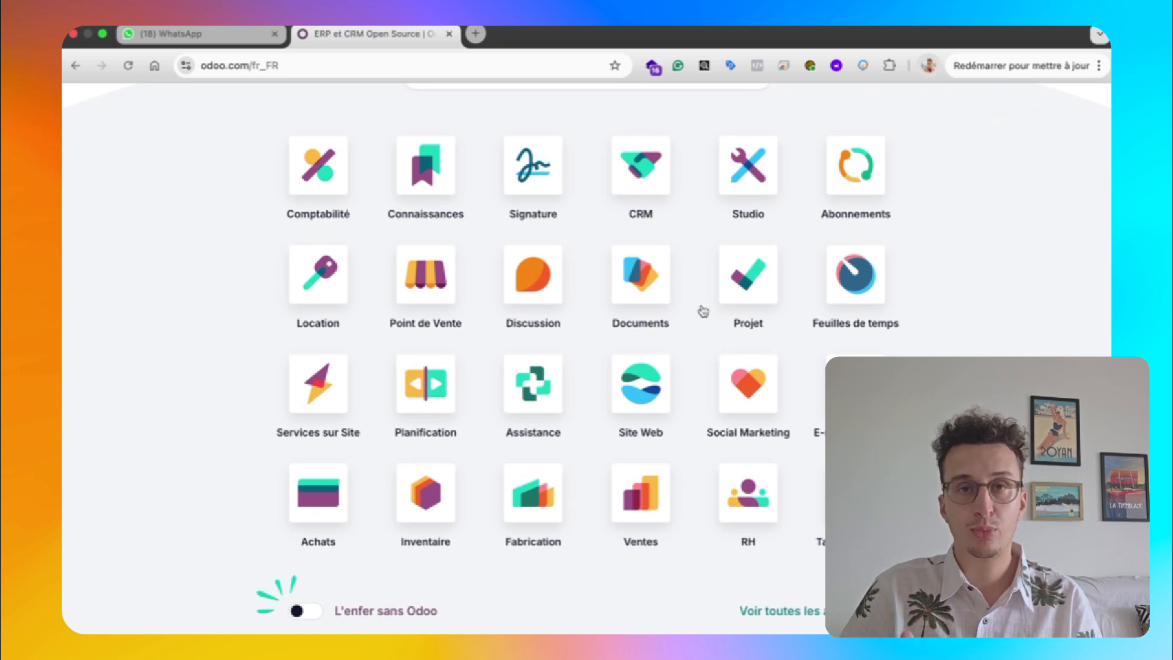
pyautogui.scroll(7, 962, 125)
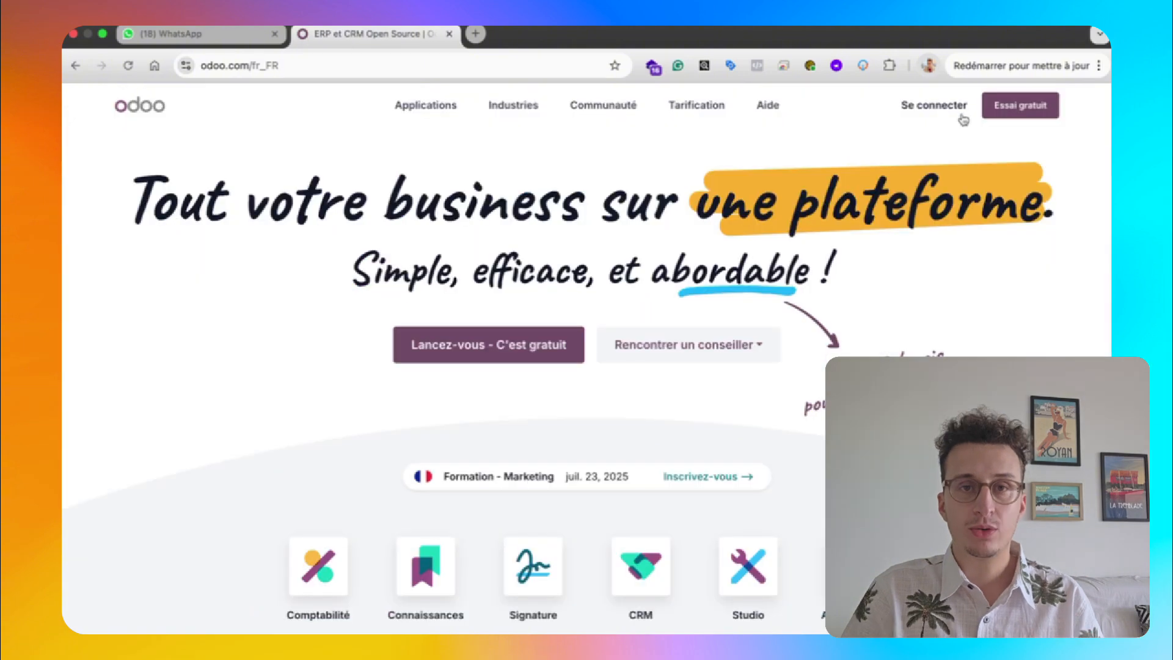
pyautogui.click(1007, 115)
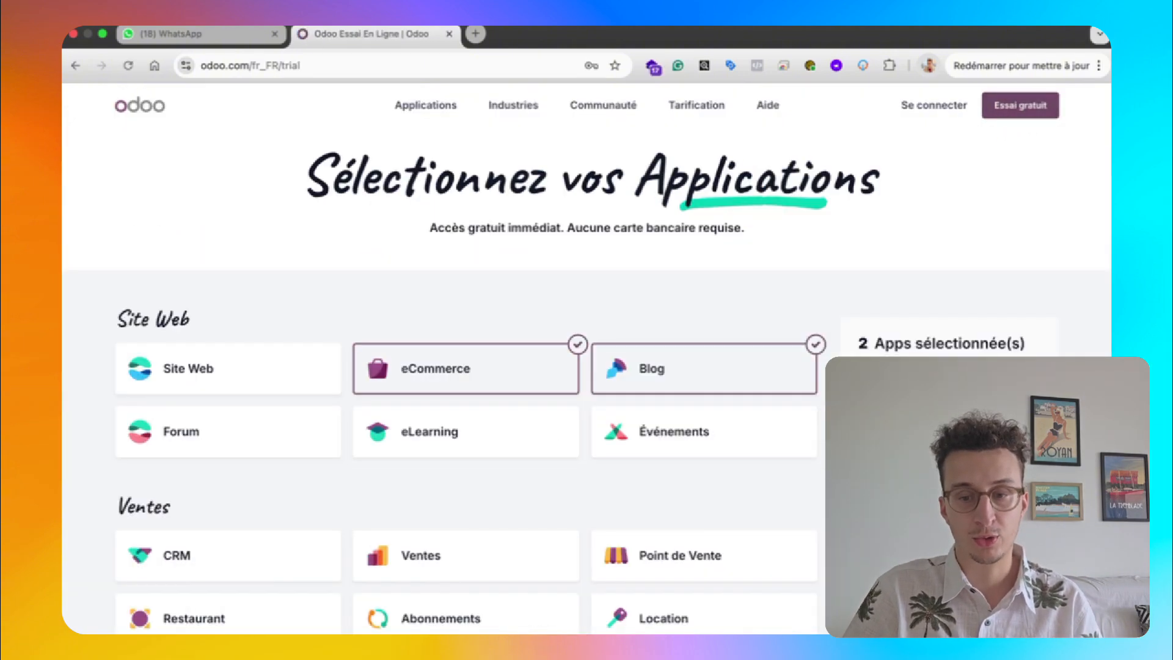
pyautogui.click(949, 449)
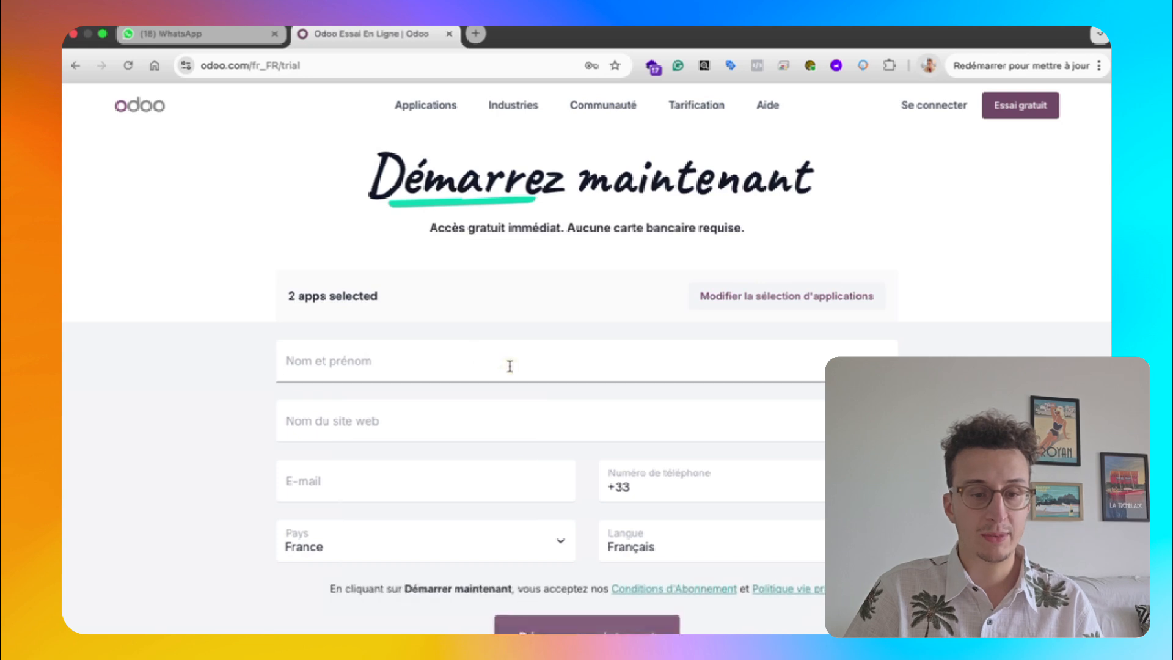
# Fill in the full name and contact e-mail on the trial form and set the website name to test odoo
pyautogui.click(509, 366)
pyautogui.click(470, 417)
pyautogui.write('te')
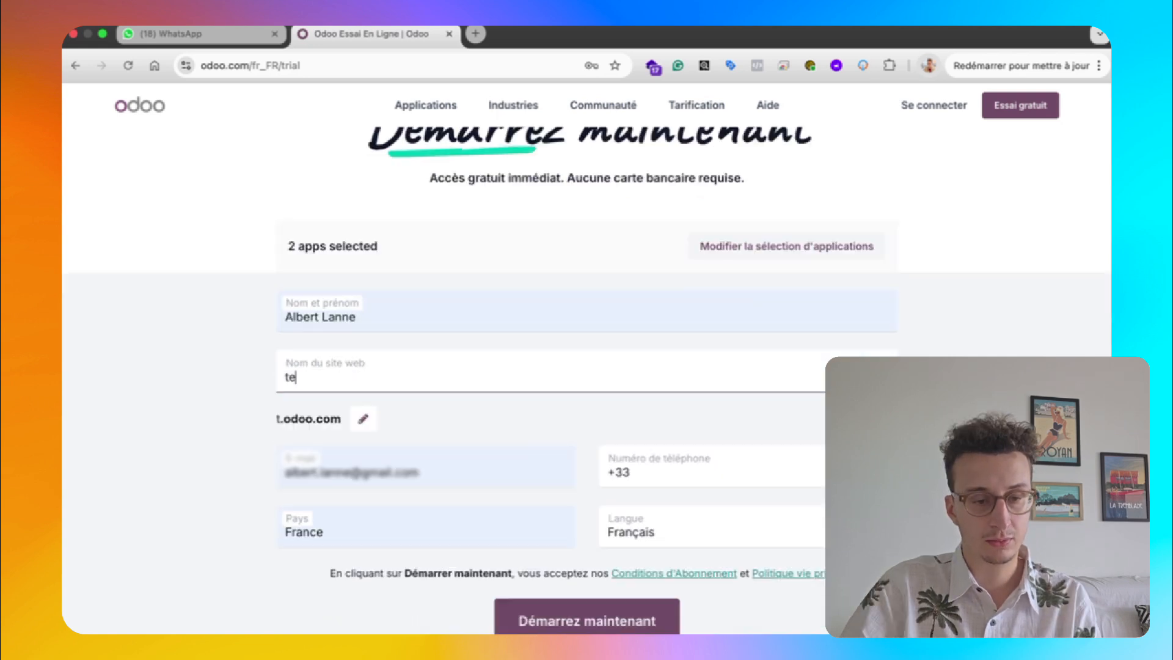
pyautogui.write('st odoo')
pyautogui.click(255, 392)
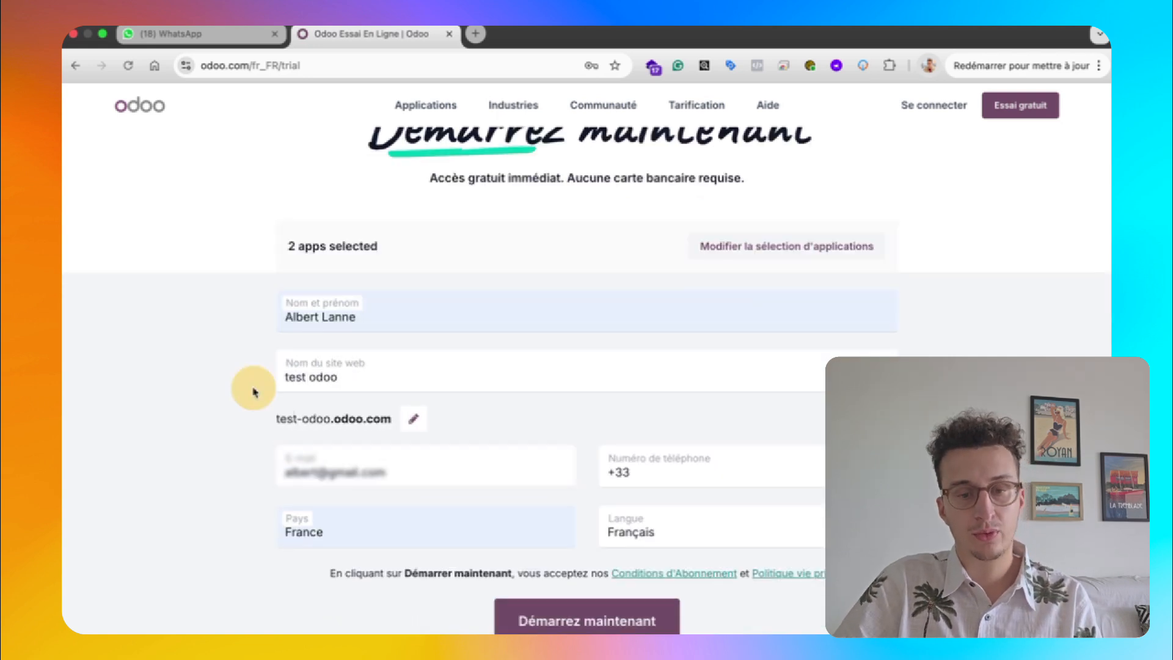
# Change the trial database's domain to edu-test-odoo
pyautogui.click(414, 418)
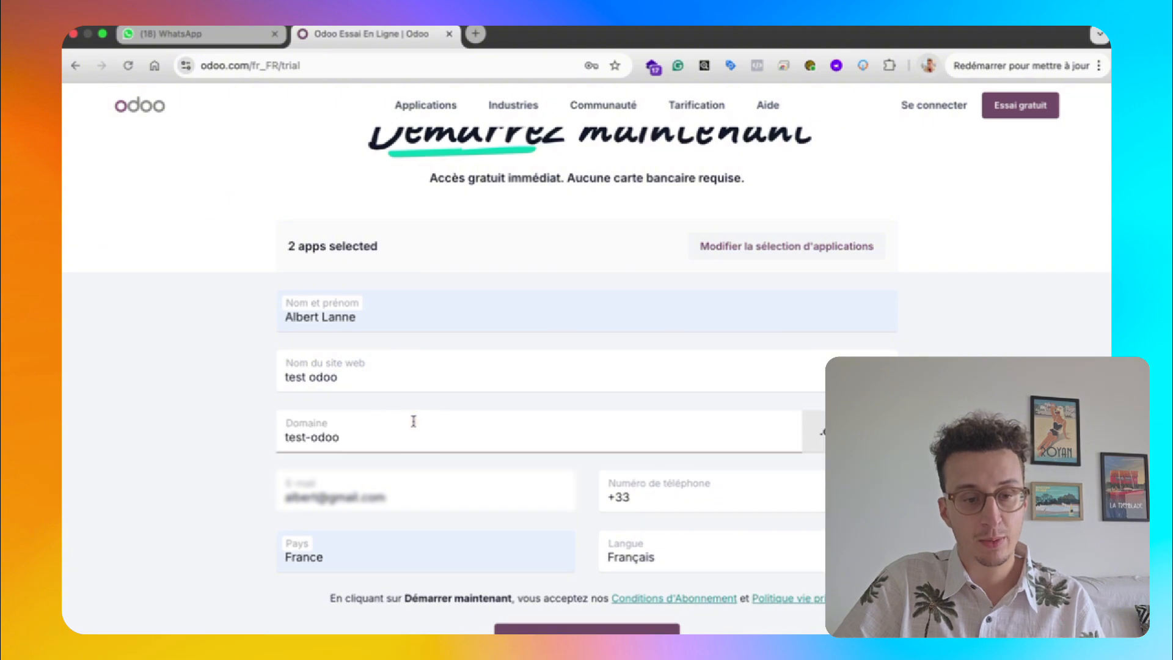
pyautogui.write('edu')
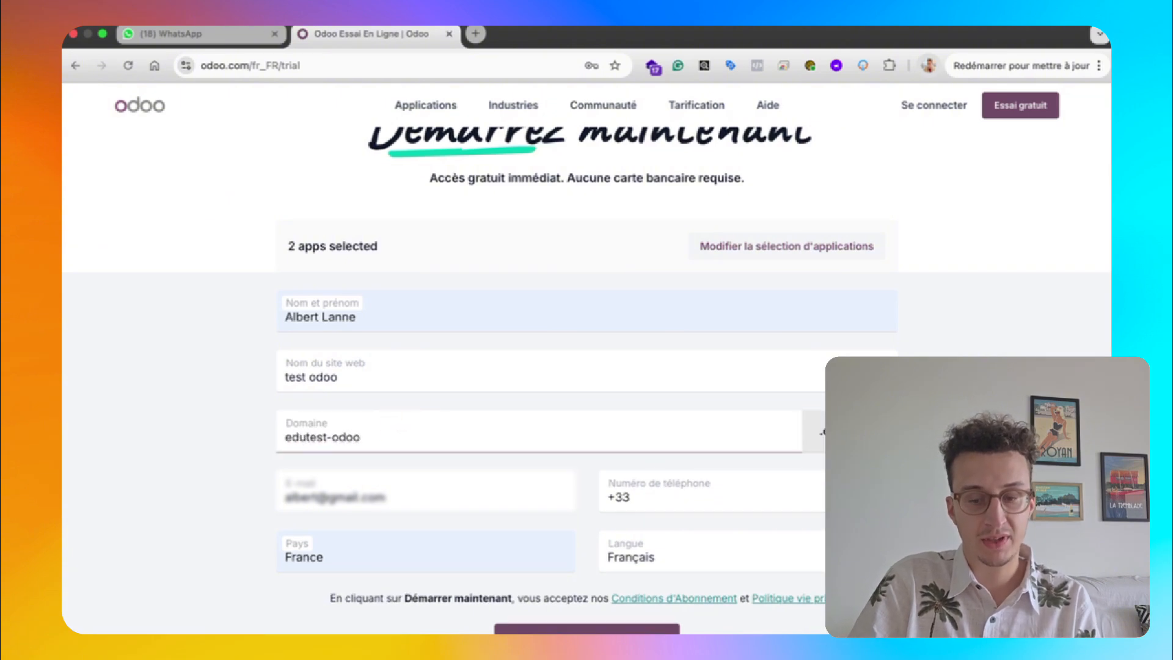
pyautogui.write('-')
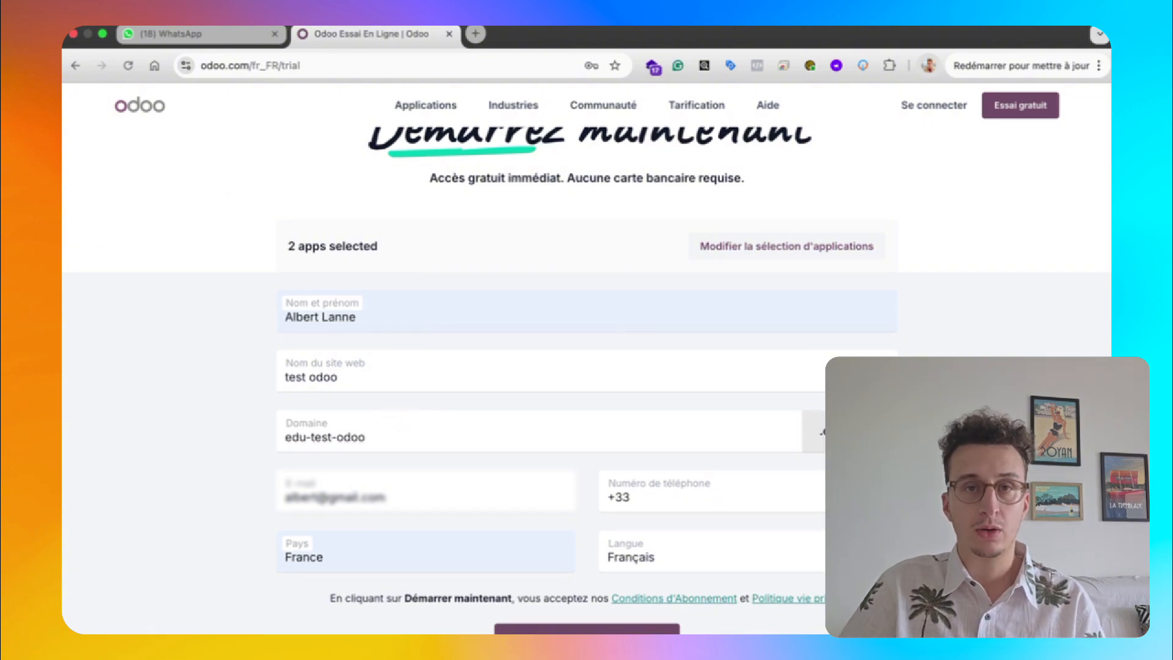